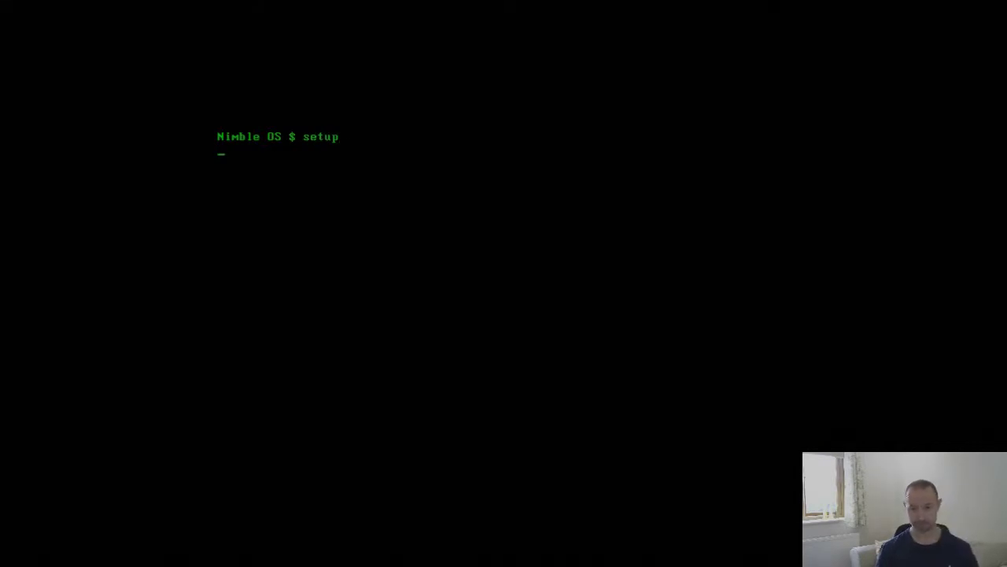
Run the array setup command and accept the Nimble Storage license terms with yes
key(Return)
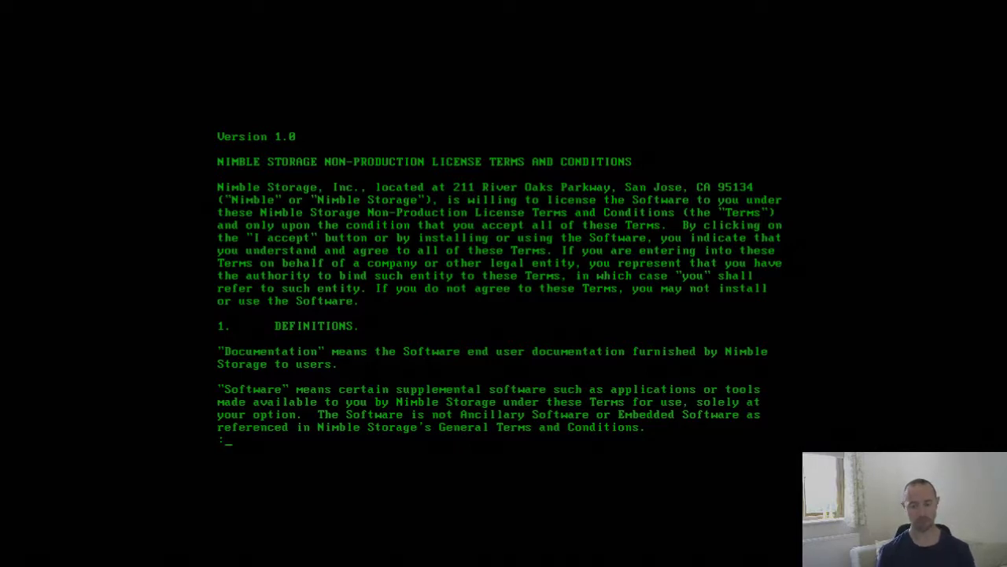
key(q)
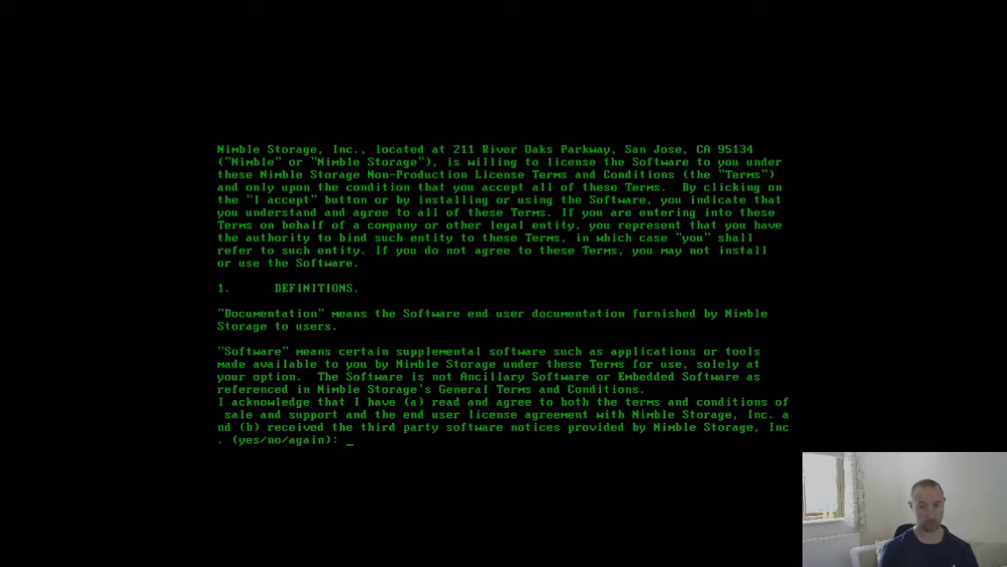
text(yes)
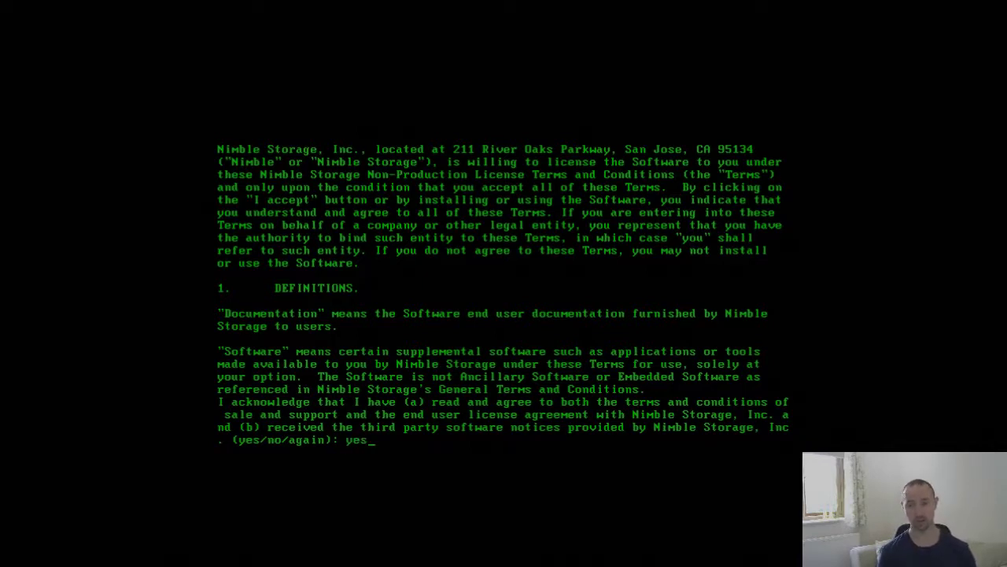
key(Return)
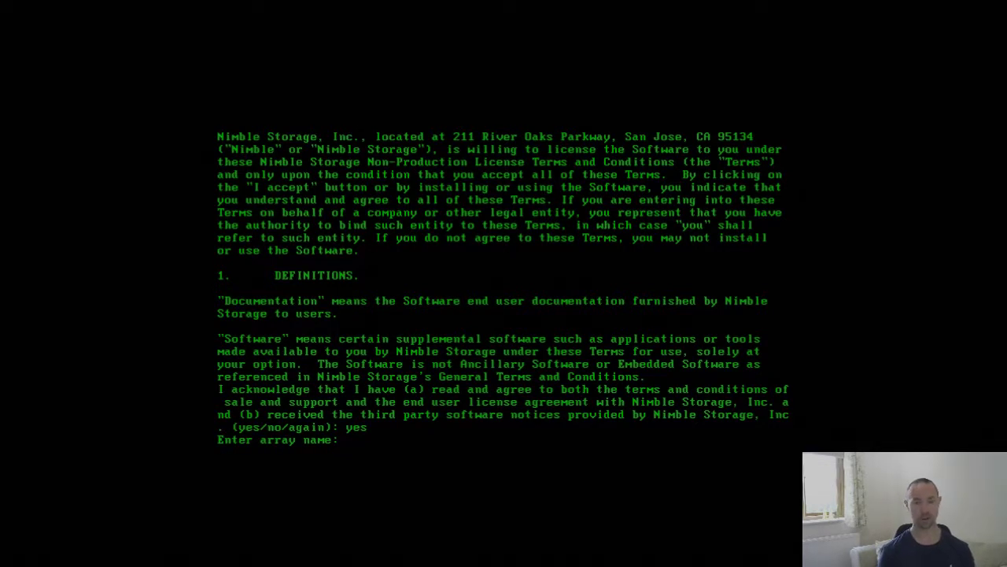
Name the array TechVids-Demo and the group TechVids-Group
text(Tech)
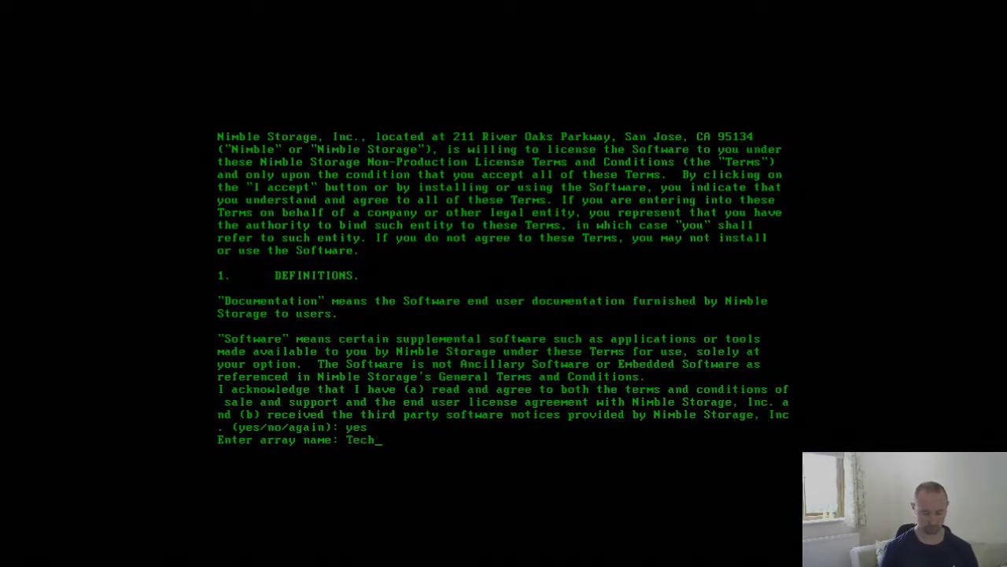
text(Vids)
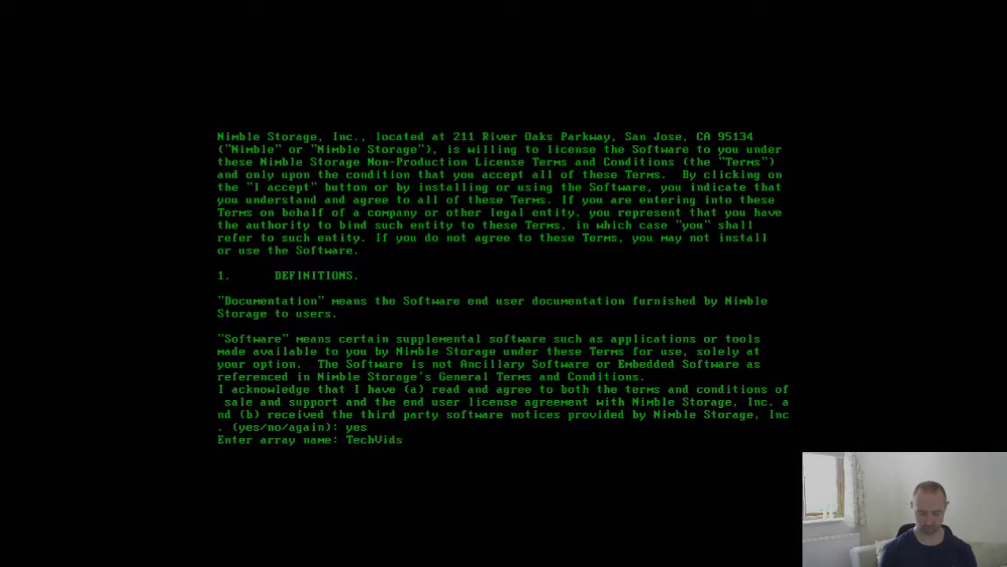
text(-Demo)
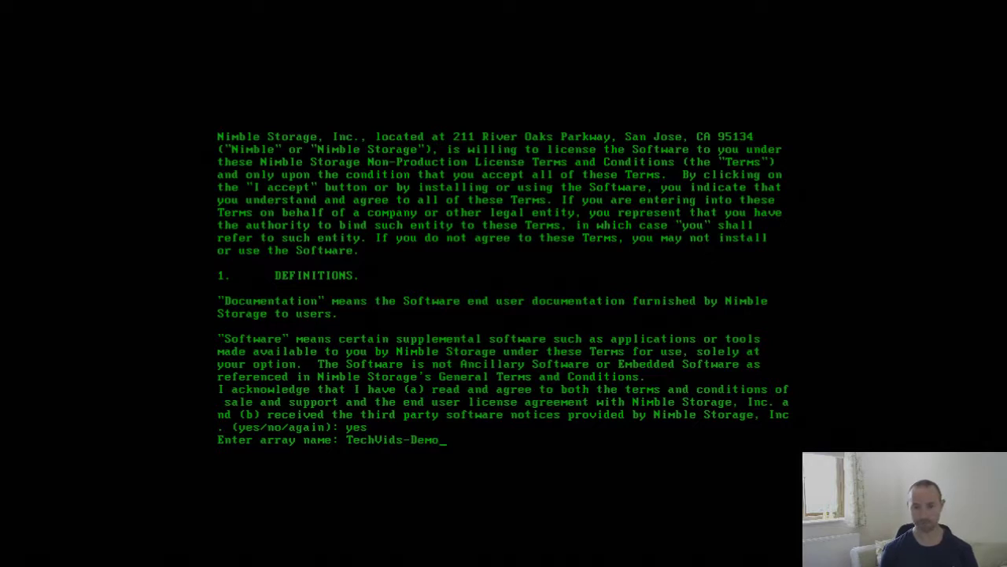
key(Return)
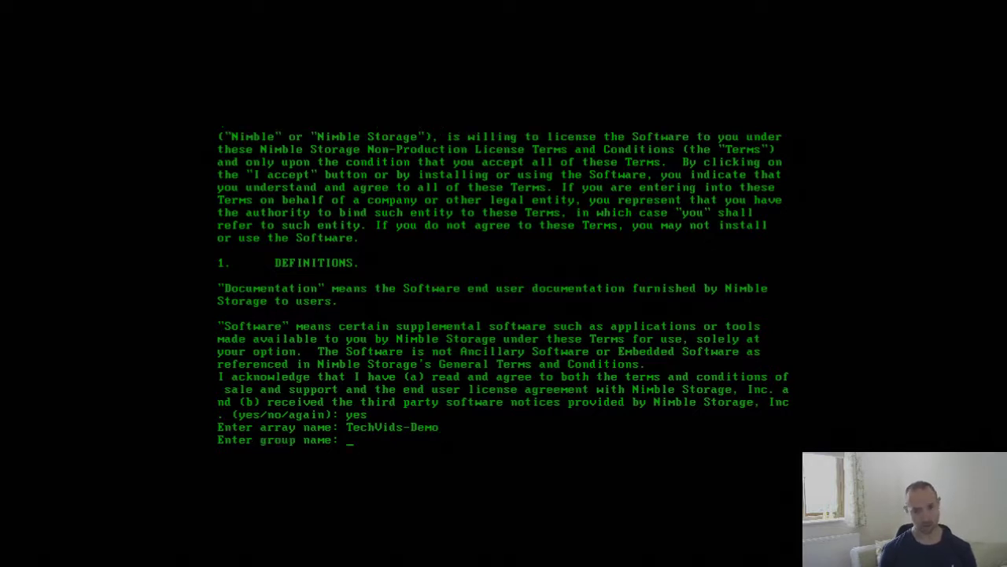
text(TechVi)
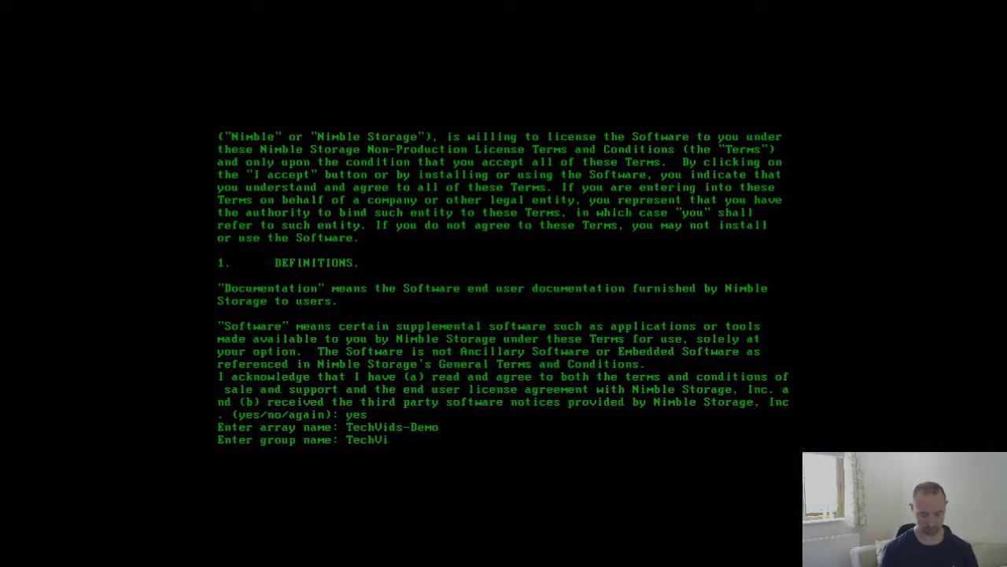
text(ds-Group)
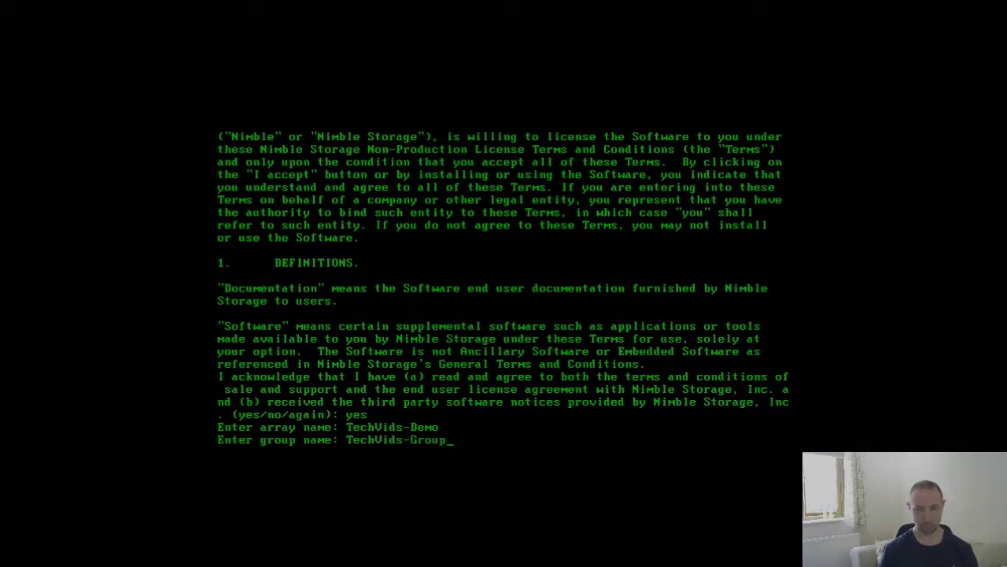
key(Return)
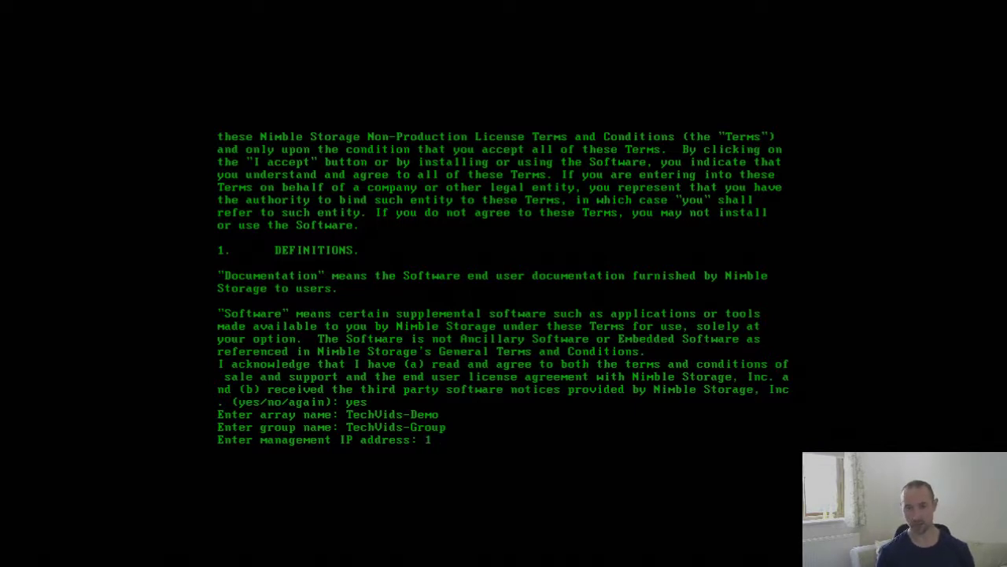
Configure the management network with IP address 192.168.153.10, netmask 255.255.255.0 and default gateway 192.168.153.2
text(192.168.153.)
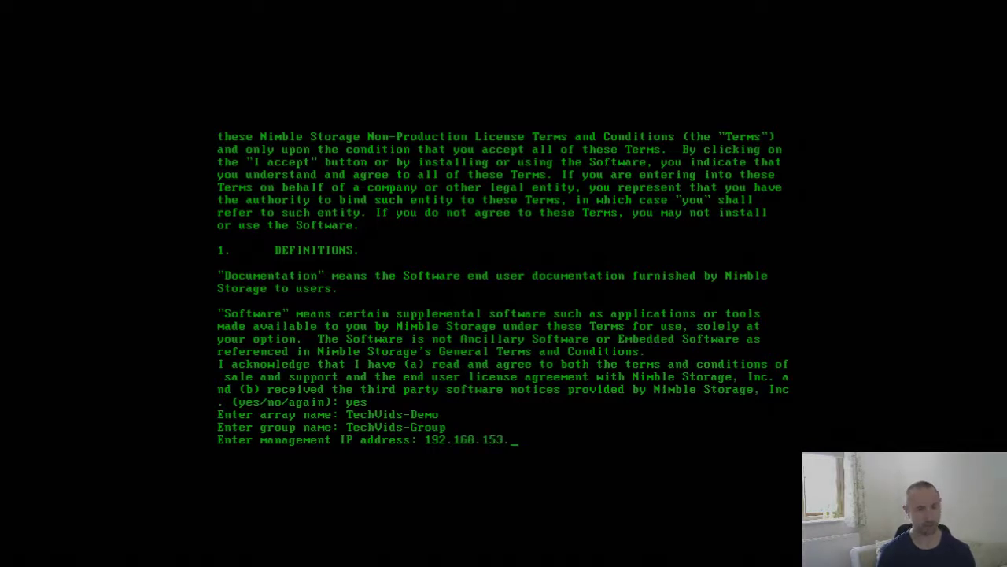
text(10)
key(Return)
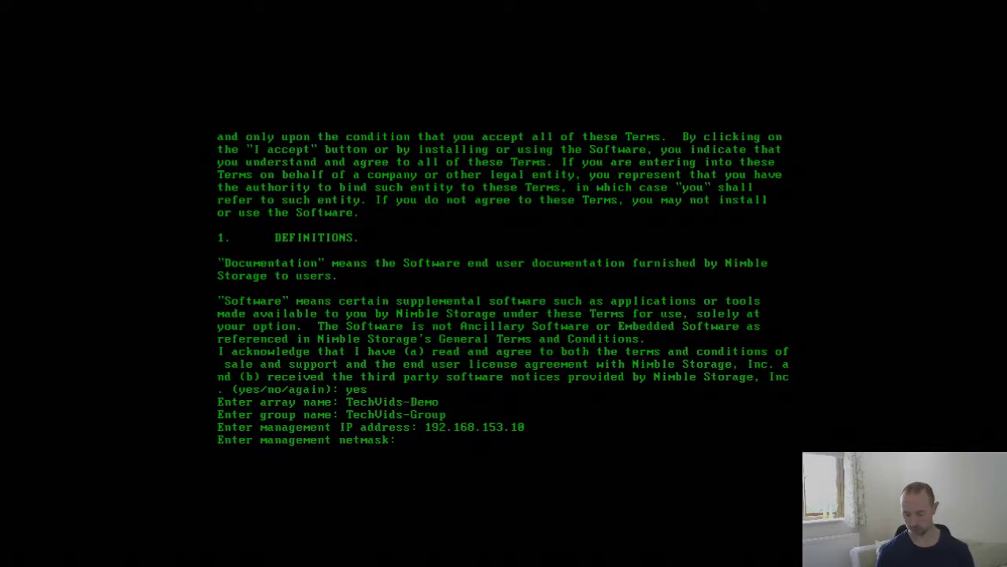
text(255.)
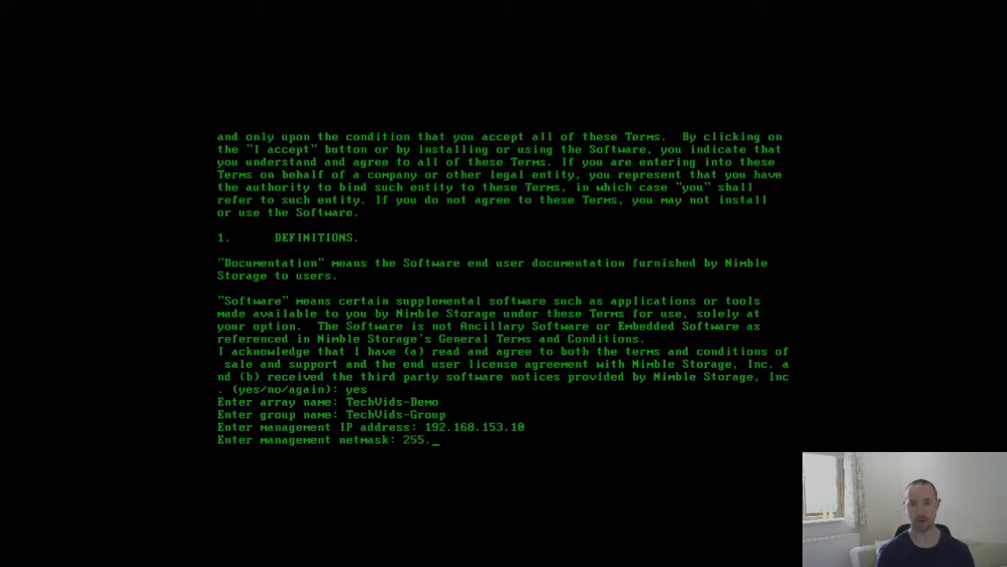
text(255.255.0)
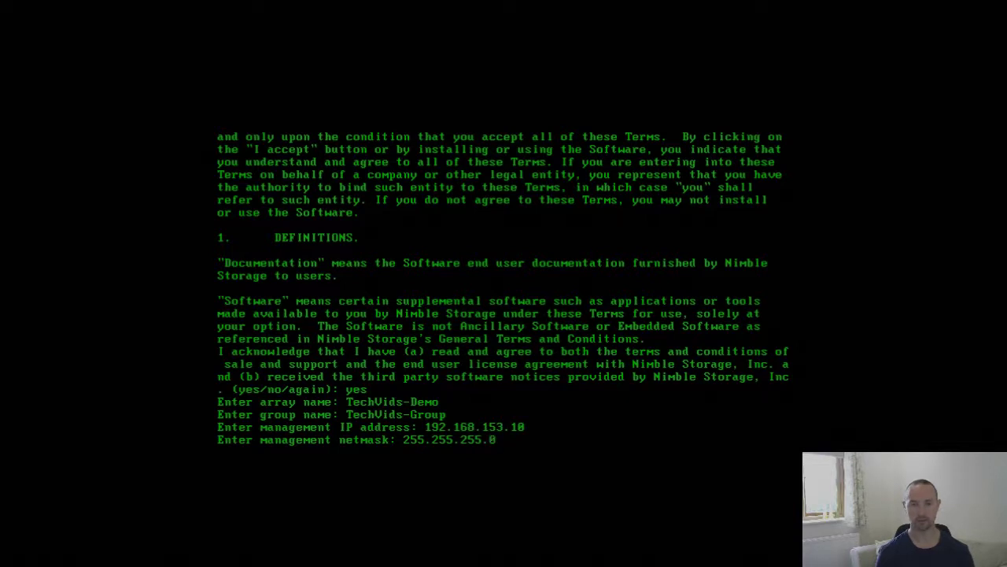
key(Return)
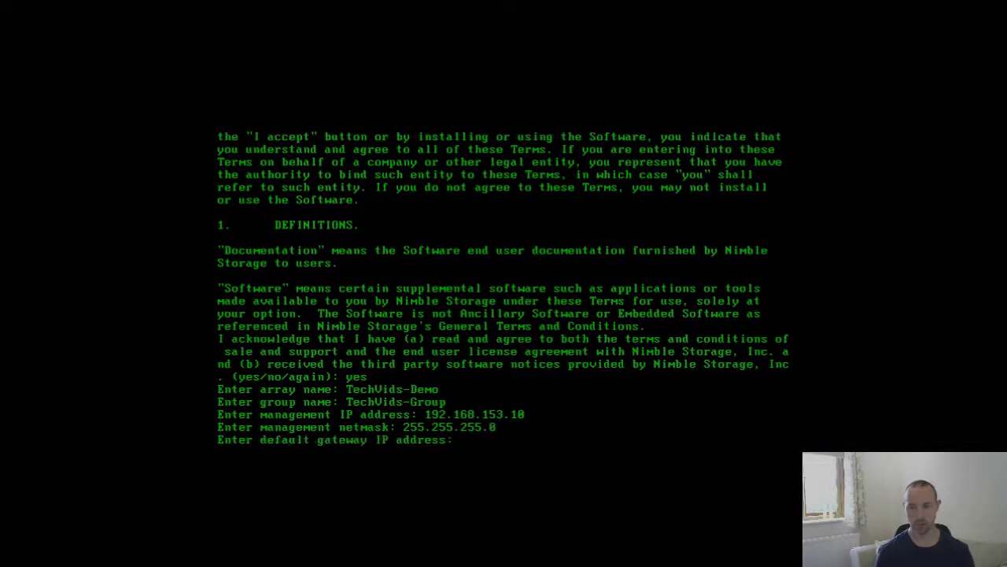
text(192.)
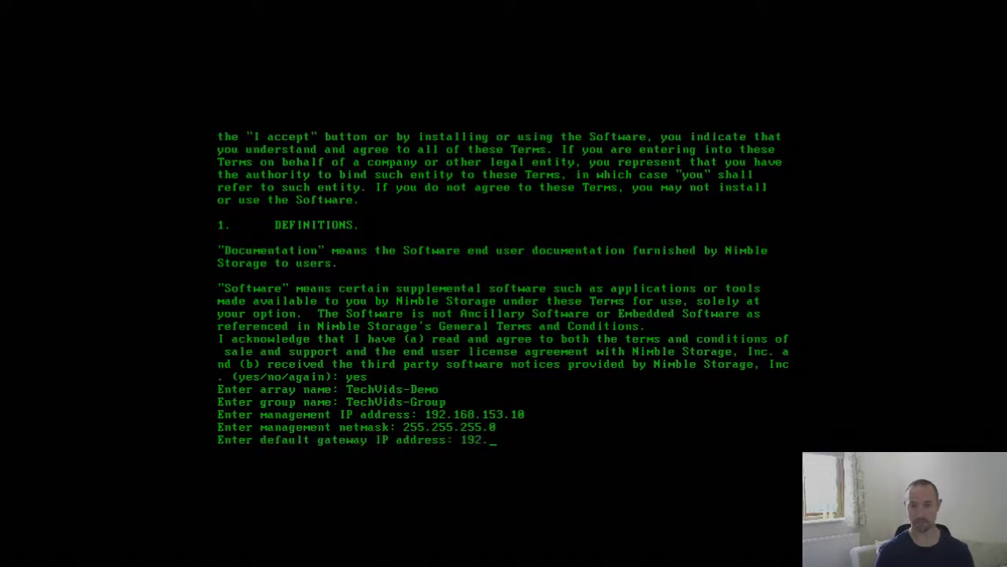
text(168.153.2)
key(Return)
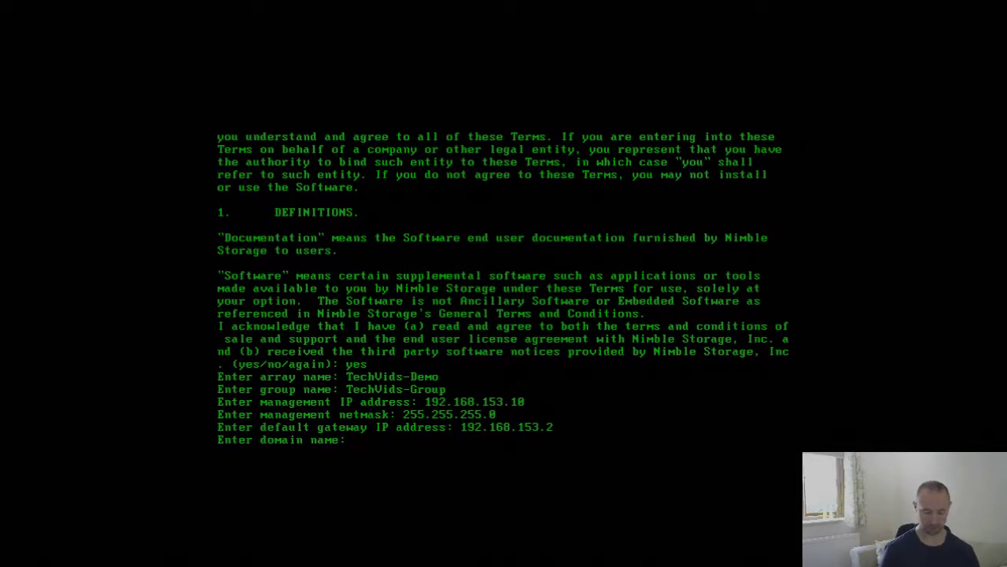
Set the domain name to TechVids.local and choose to continue setup in the GUI
text(TechVids.local)
key(Return)
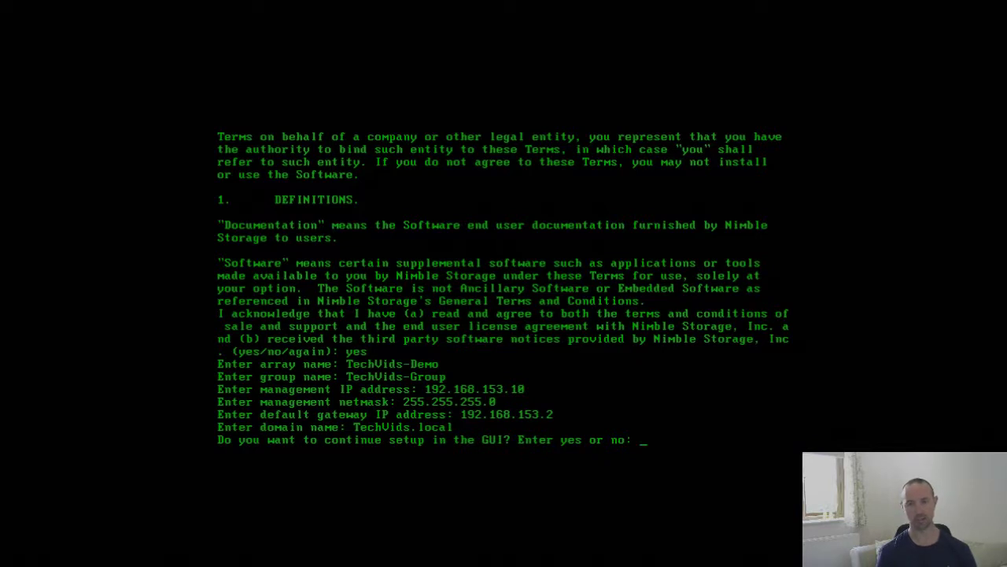
text(yes)
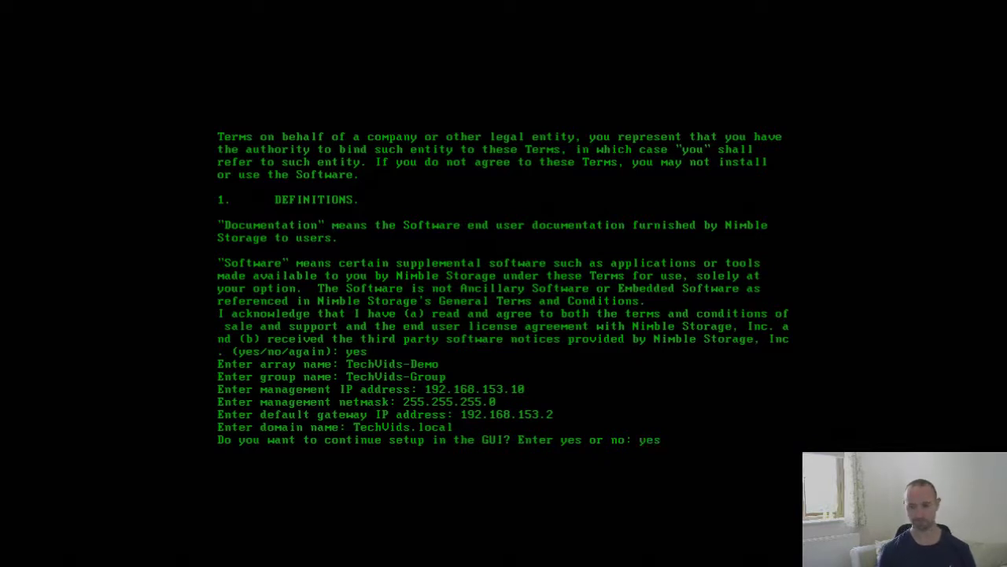
key(Return)
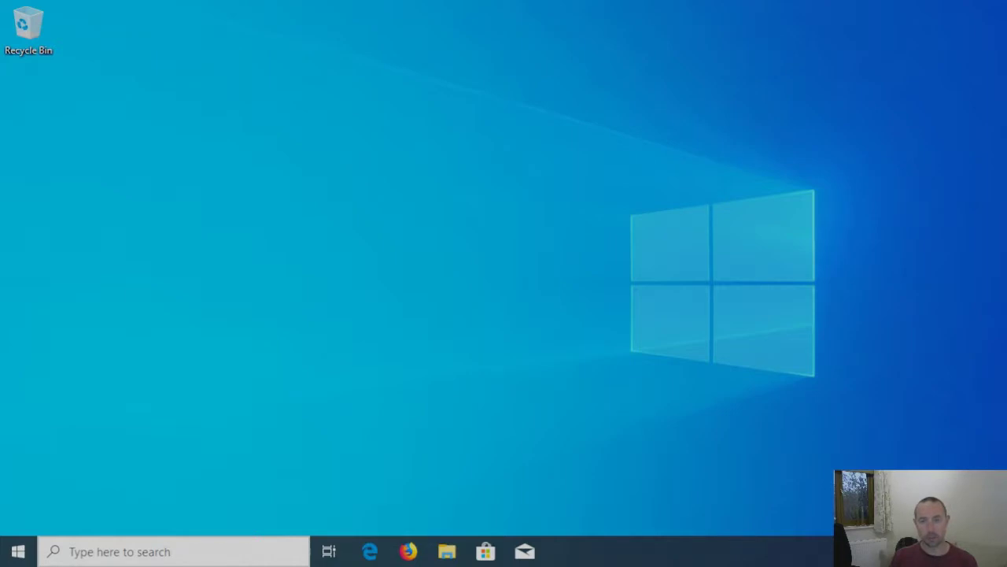
click(410, 552)
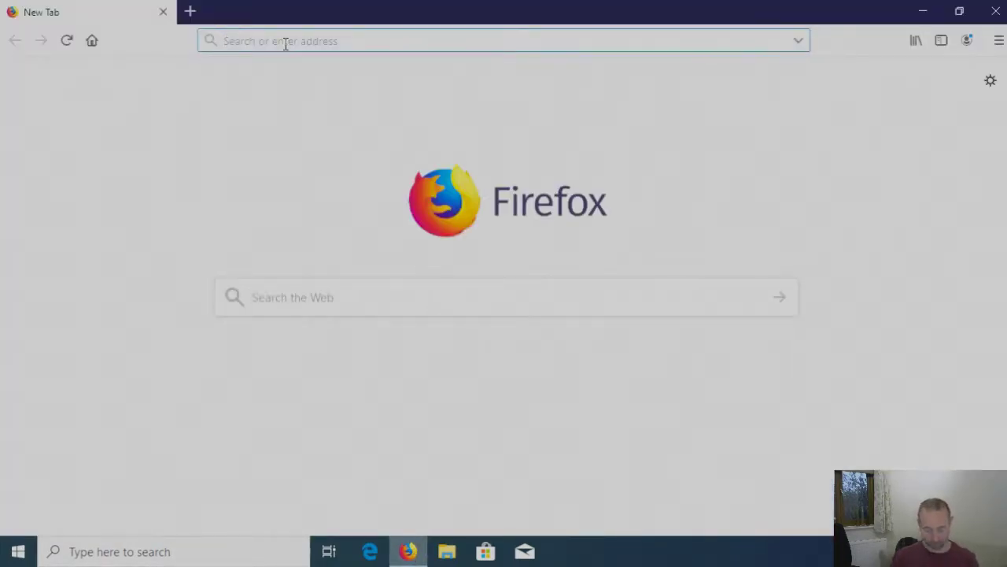
text(https:)
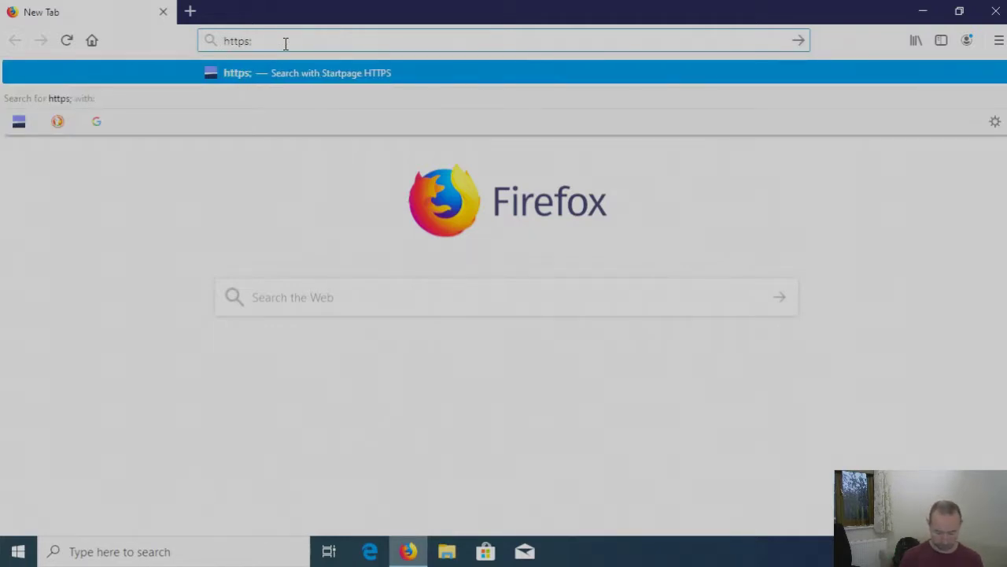
text(//)
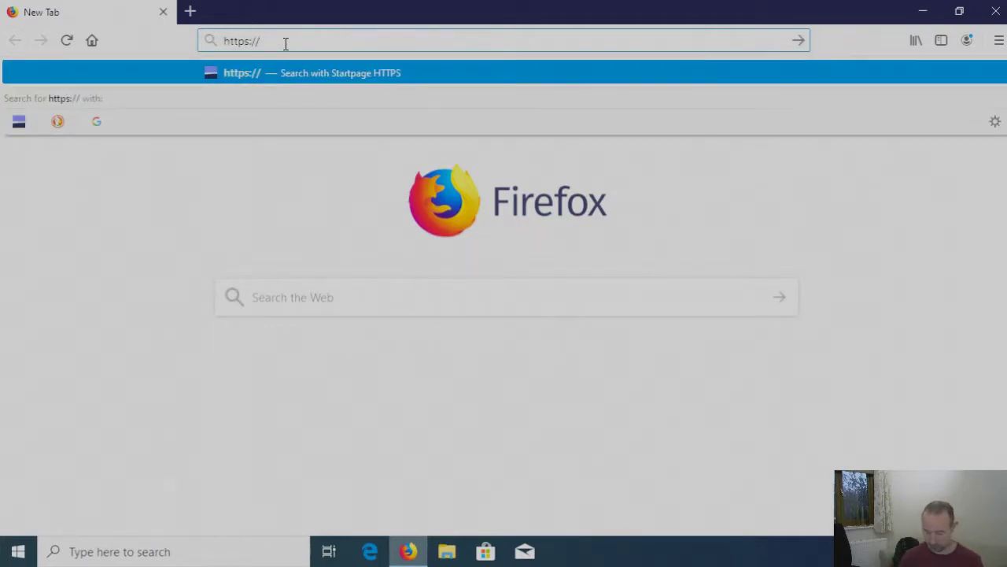
text(1)
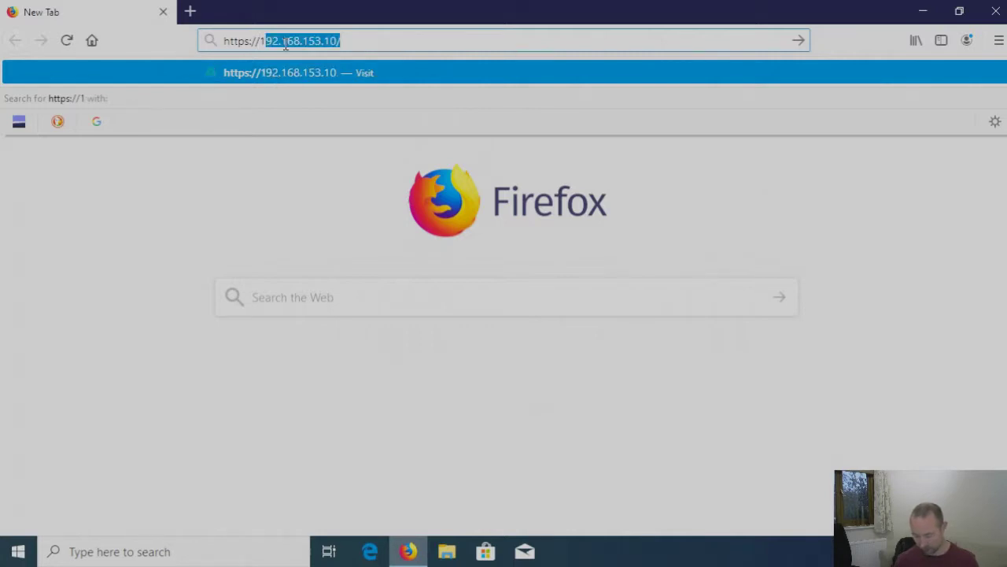
text(92.168)
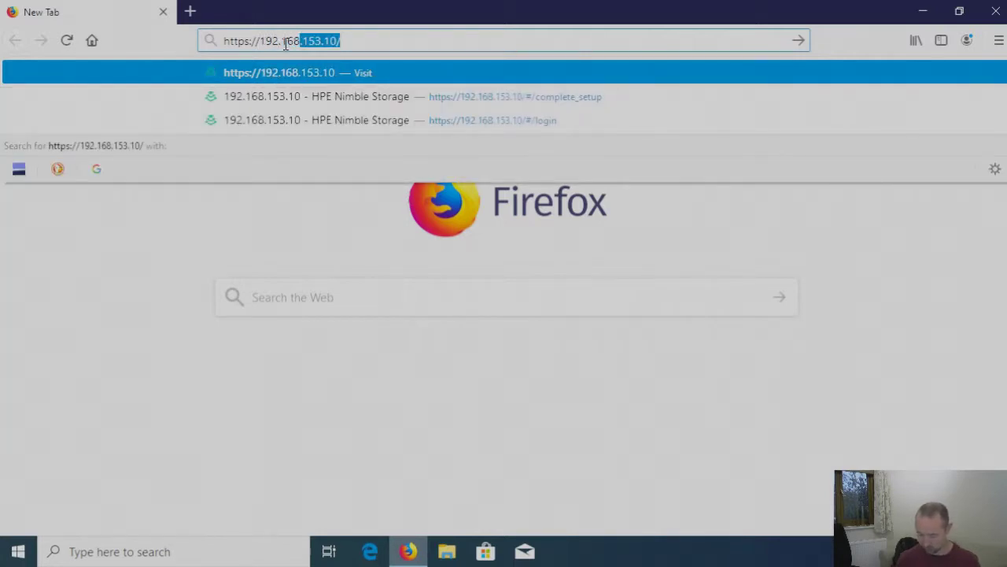
text(.153.)
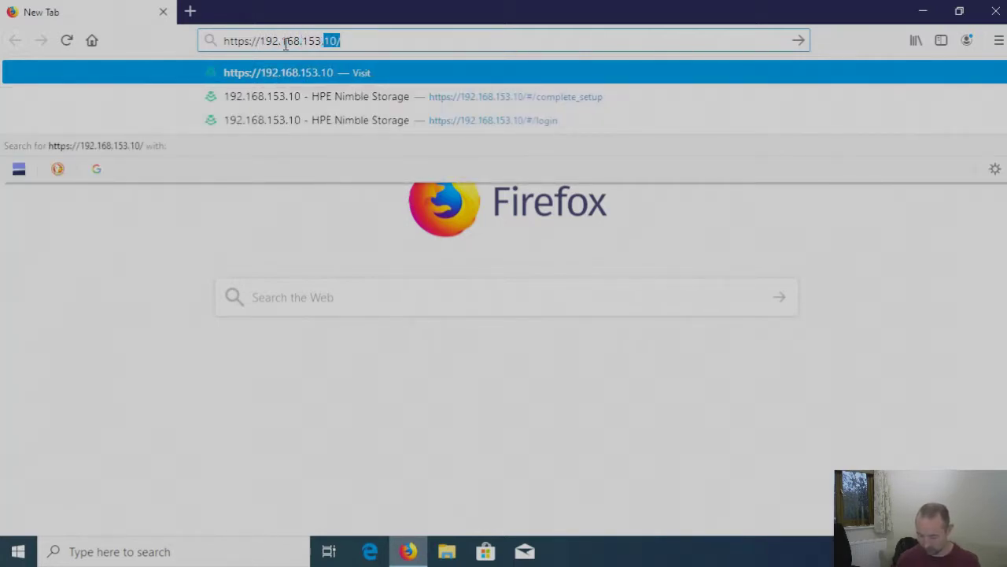
text(10)
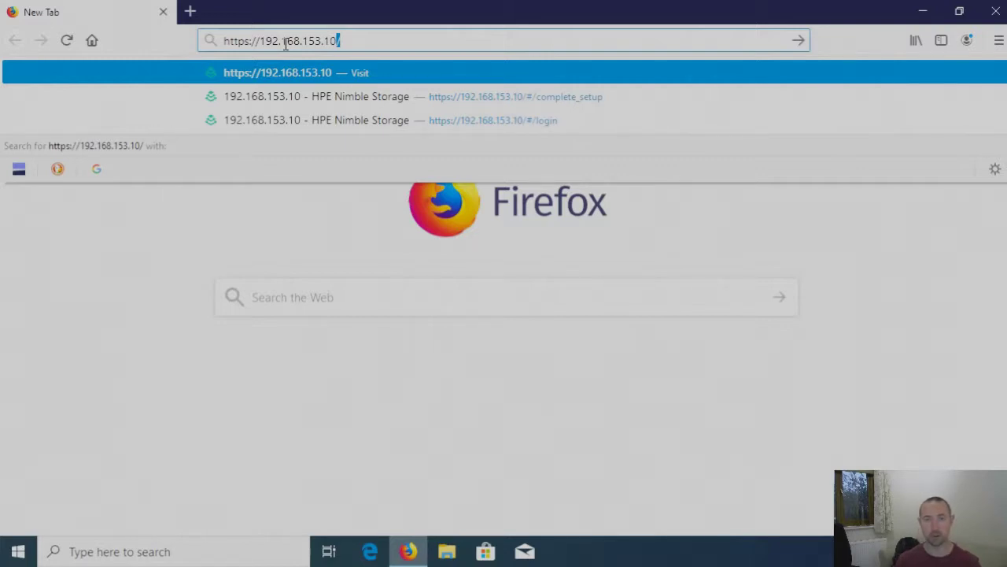
key(Return)
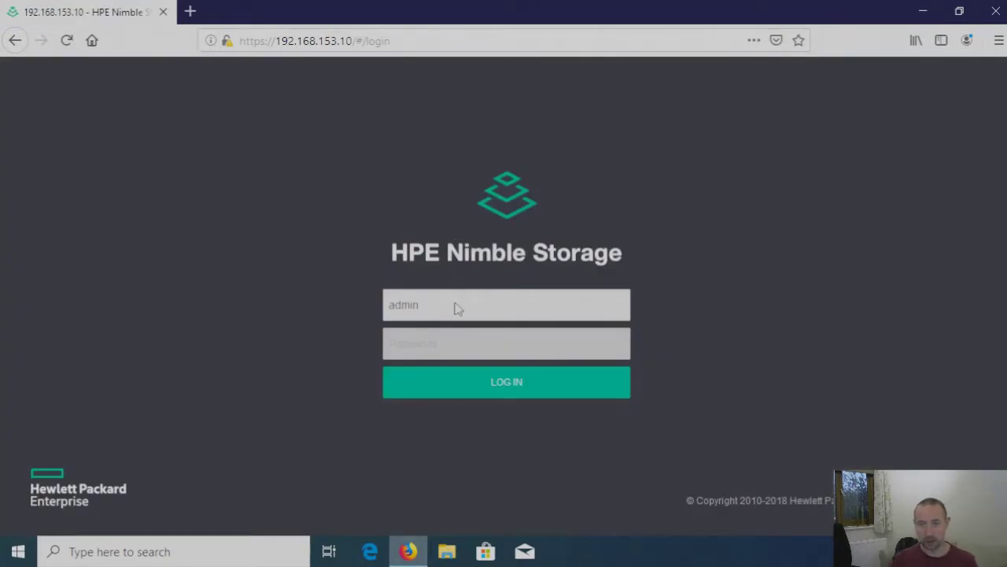
Log in as admin by entering the account password, and acknowledge the usage warning
click(442, 344)
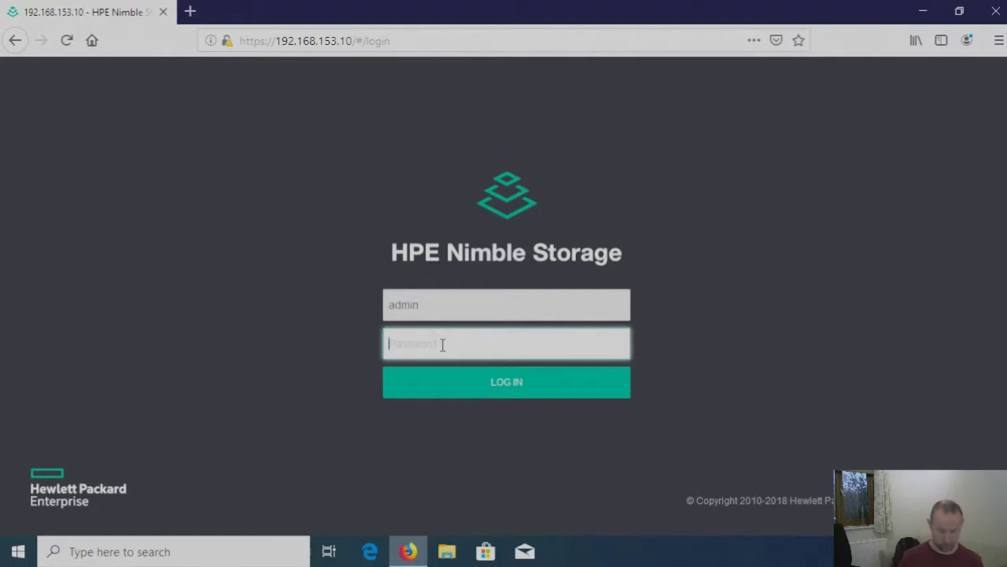
text(•••••)
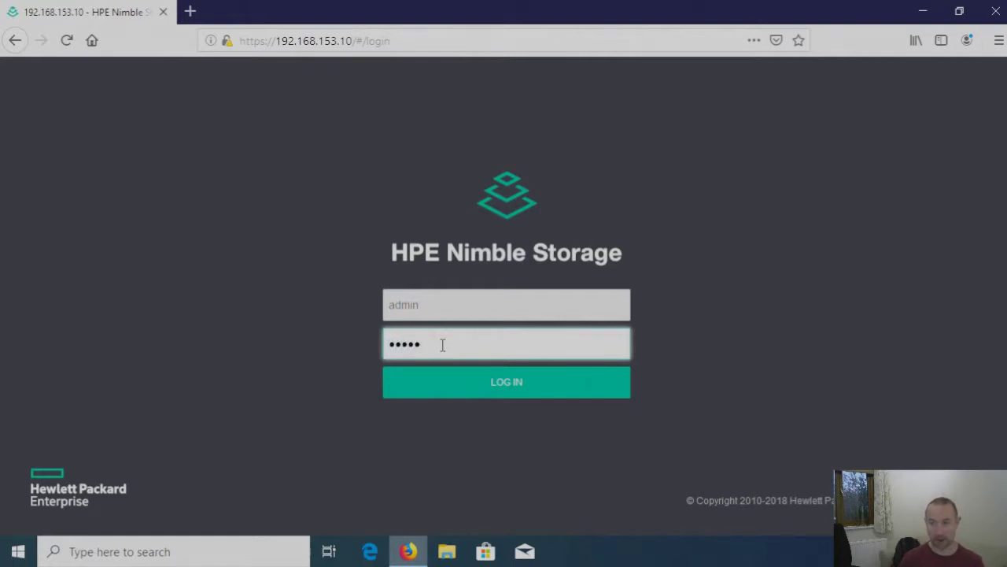
key(Return)
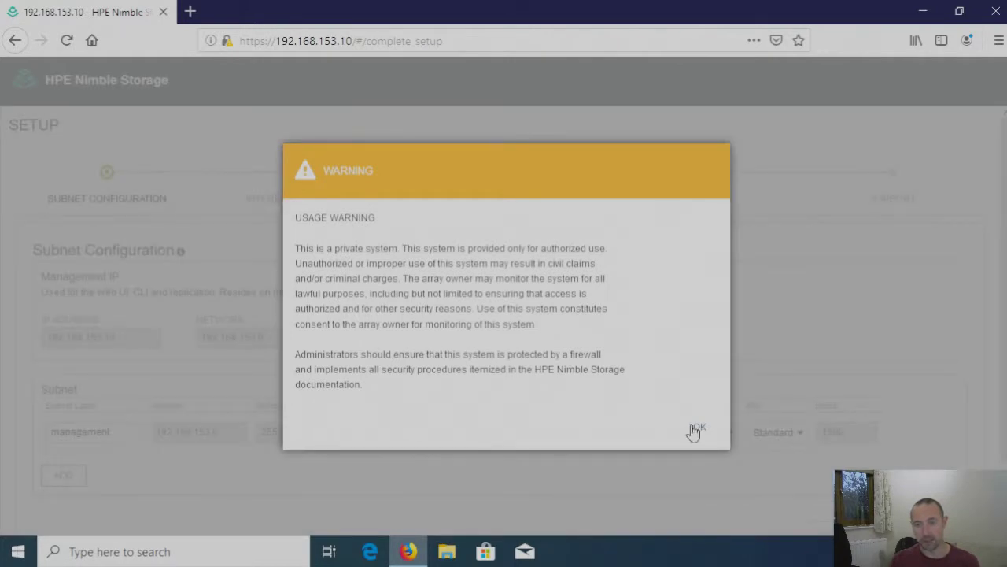
click(696, 429)
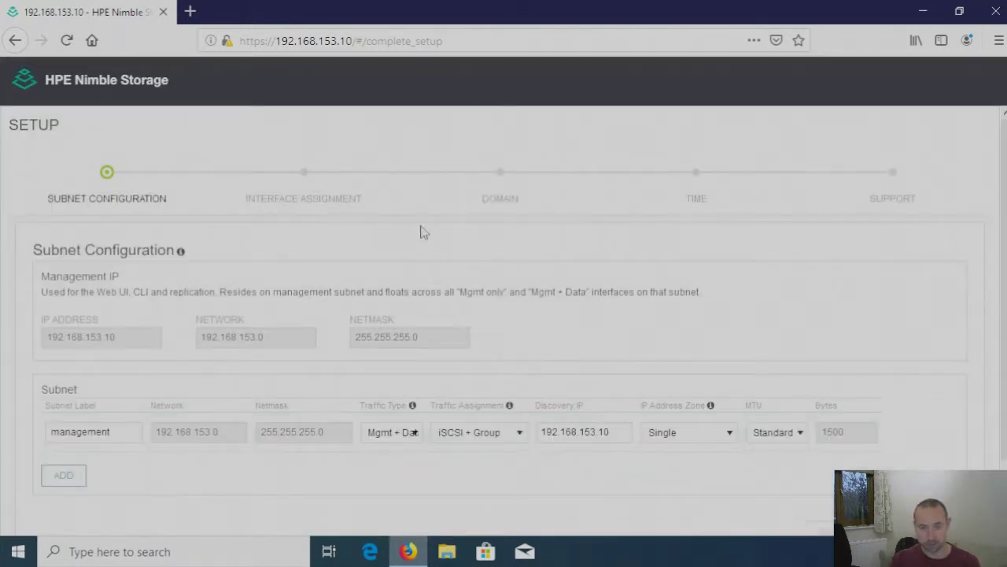
Restrict the management subnet's traffic type to Mgmt only and keep its MTU at Standard
scroll(423, 232, down, 2)
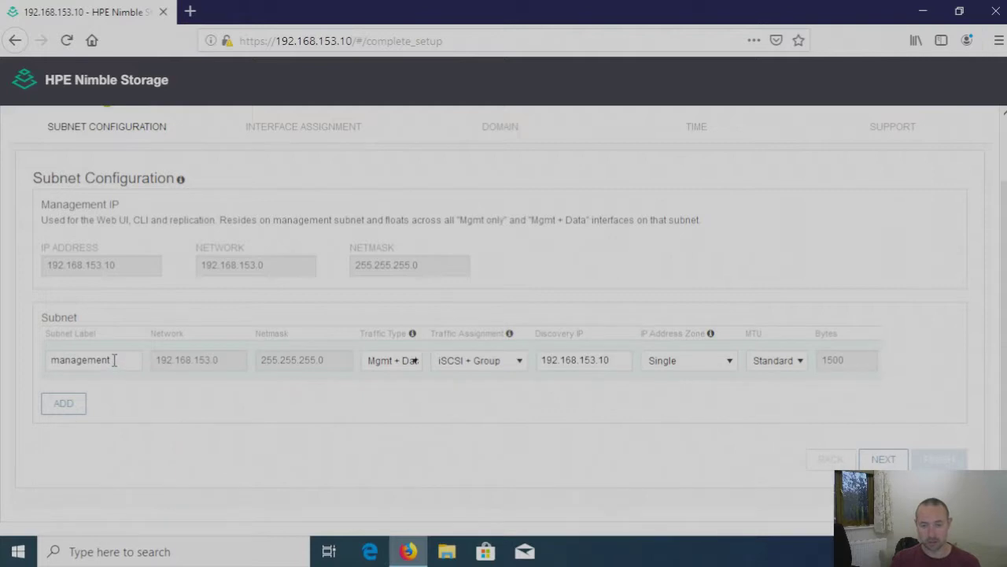
drag(115, 360, 27, 358)
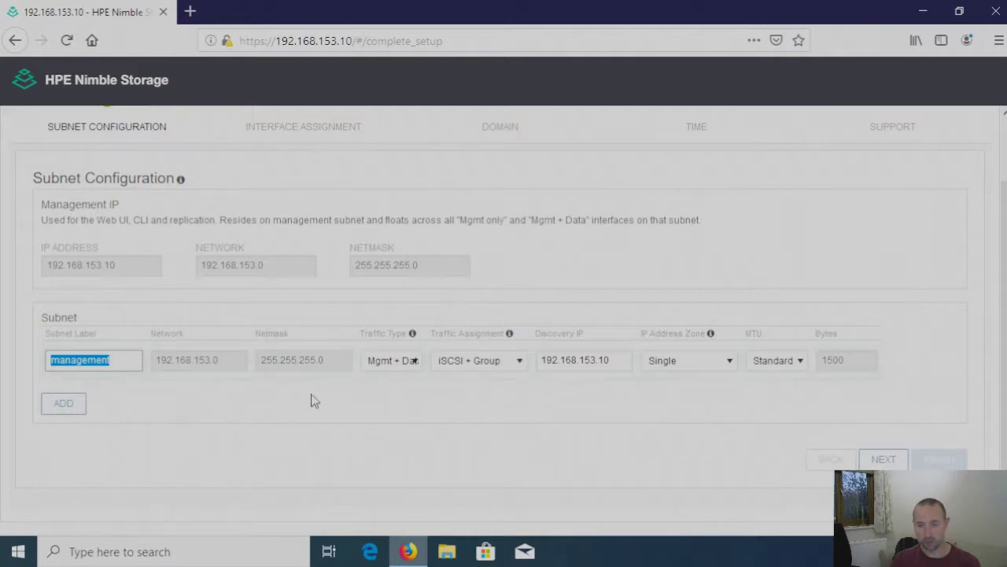
click(413, 362)
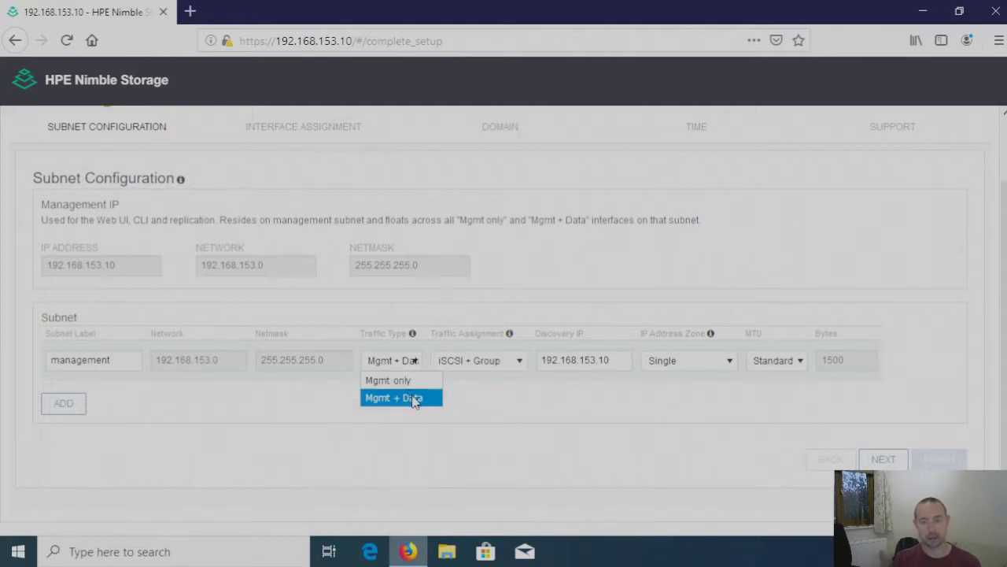
click(413, 380)
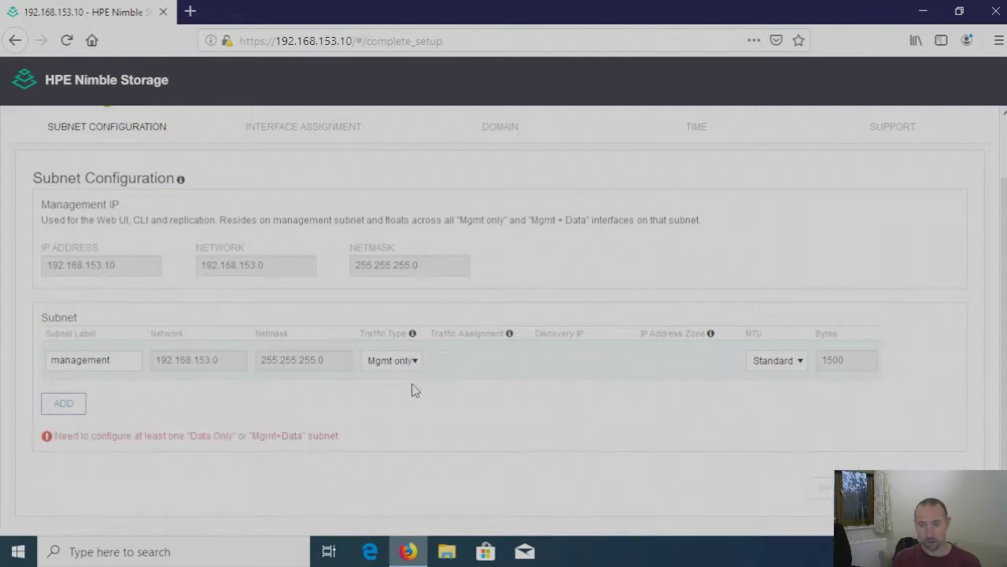
click(795, 367)
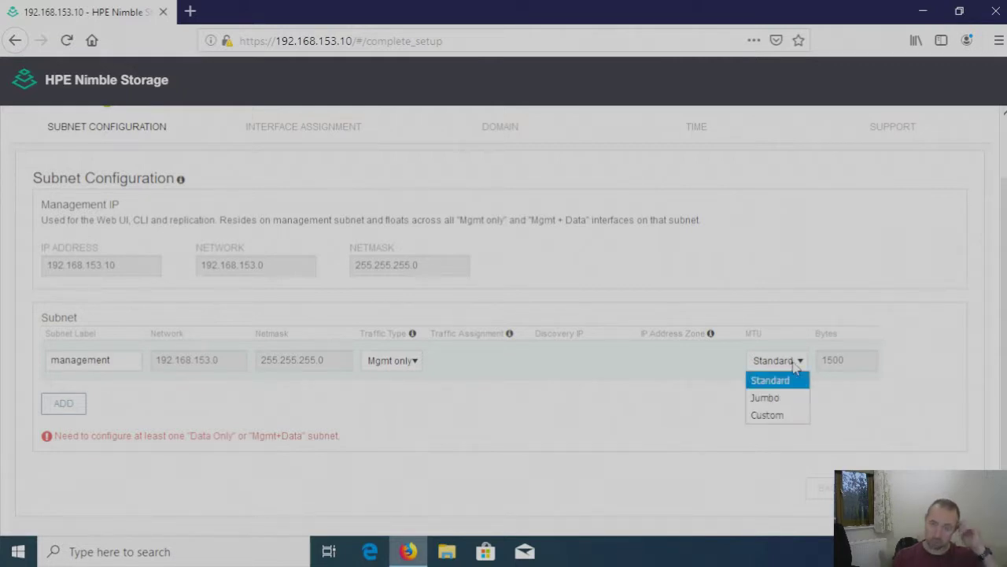
click(795, 367)
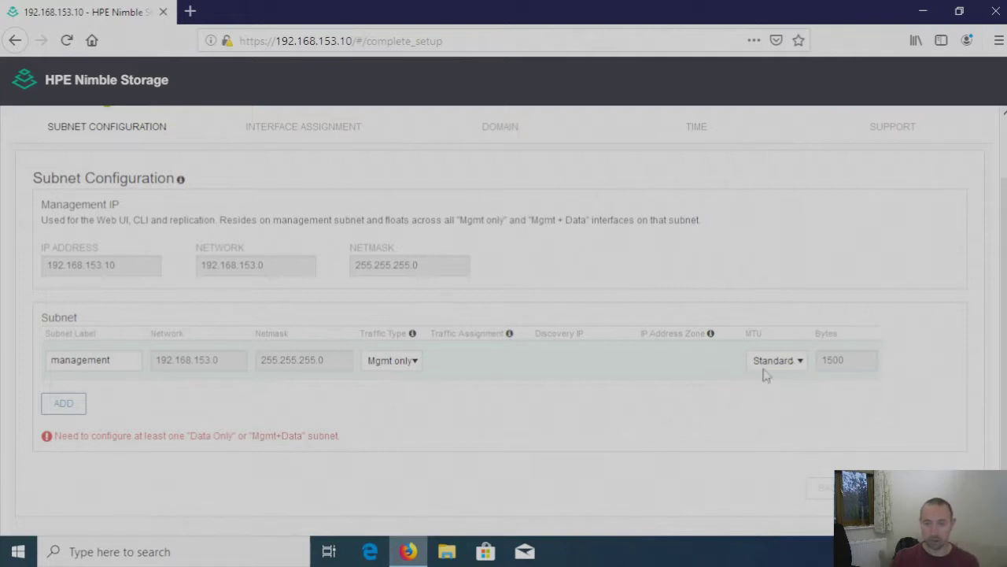
Add a second subnet labelled iSCSI-Data with network 192.168.253.0 and netmask 255.255.255.0
click(64, 406)
drag(118, 408, 21, 406)
text(iSCSI)
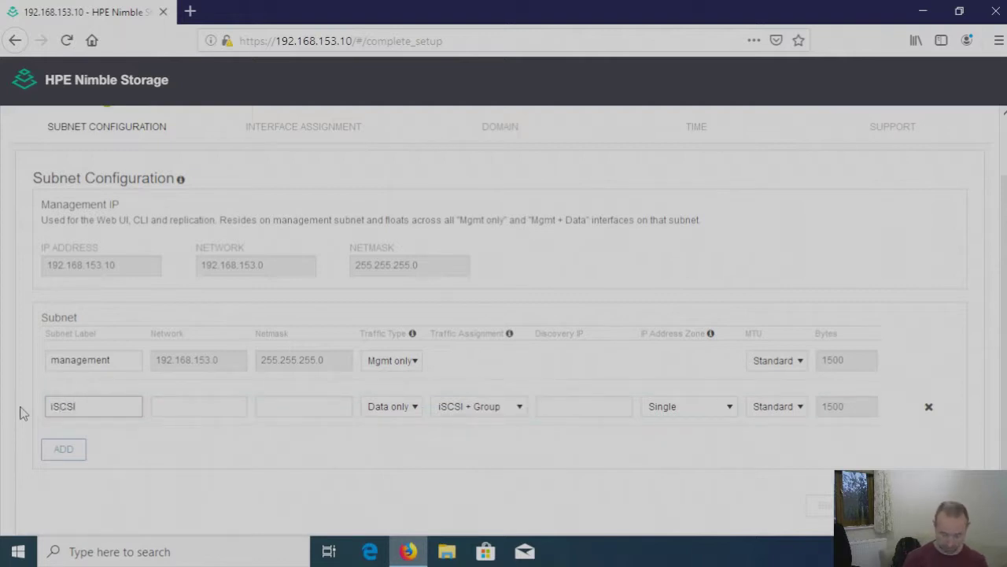
text(-Data)
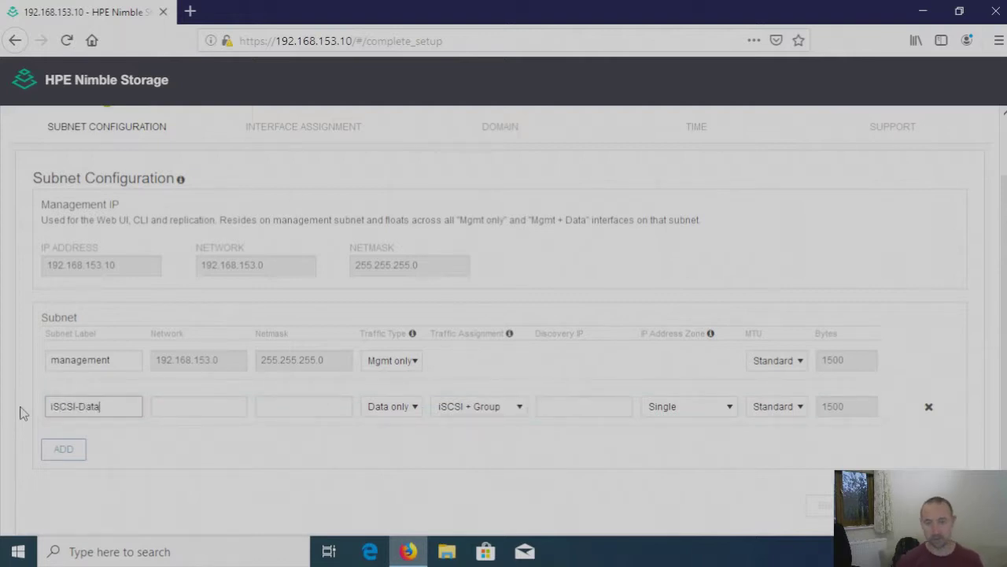
click(192, 407)
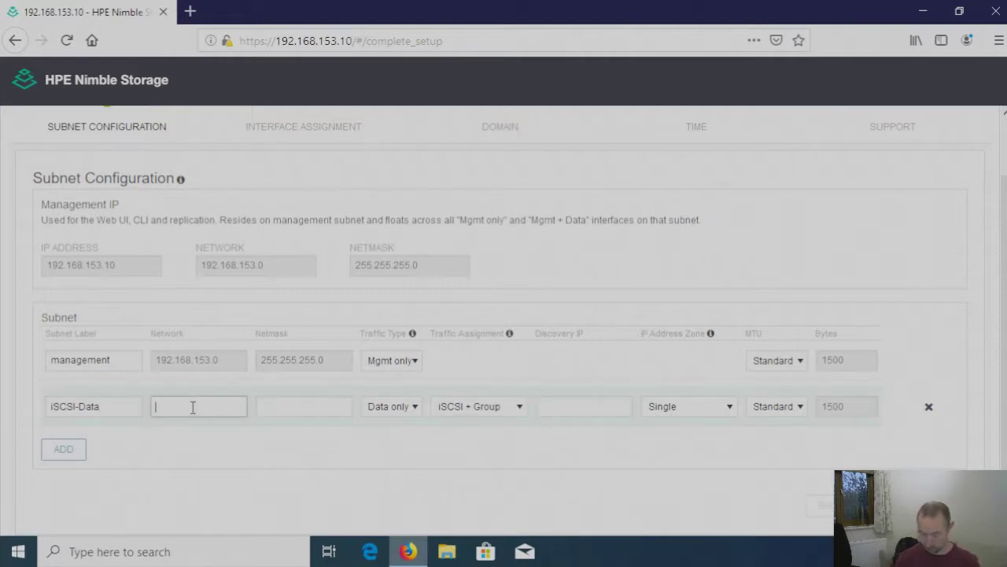
text(19)
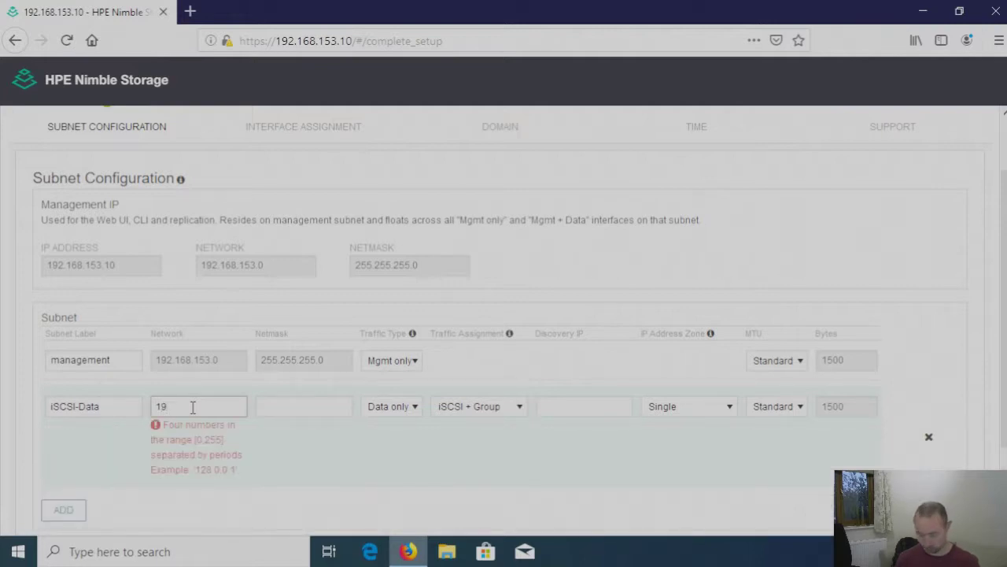
text(2.168.253.0)
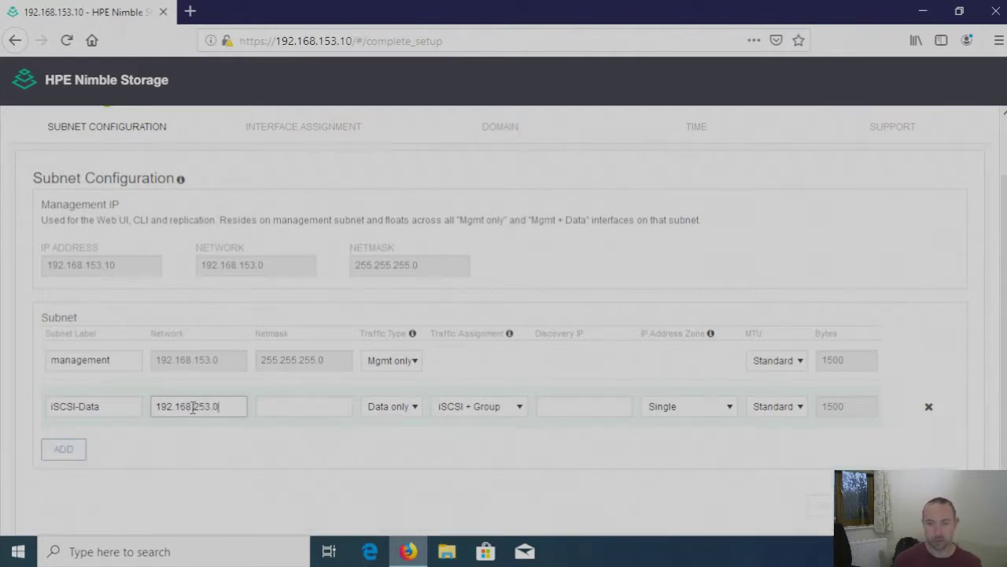
click(278, 410)
text(255.255.255)
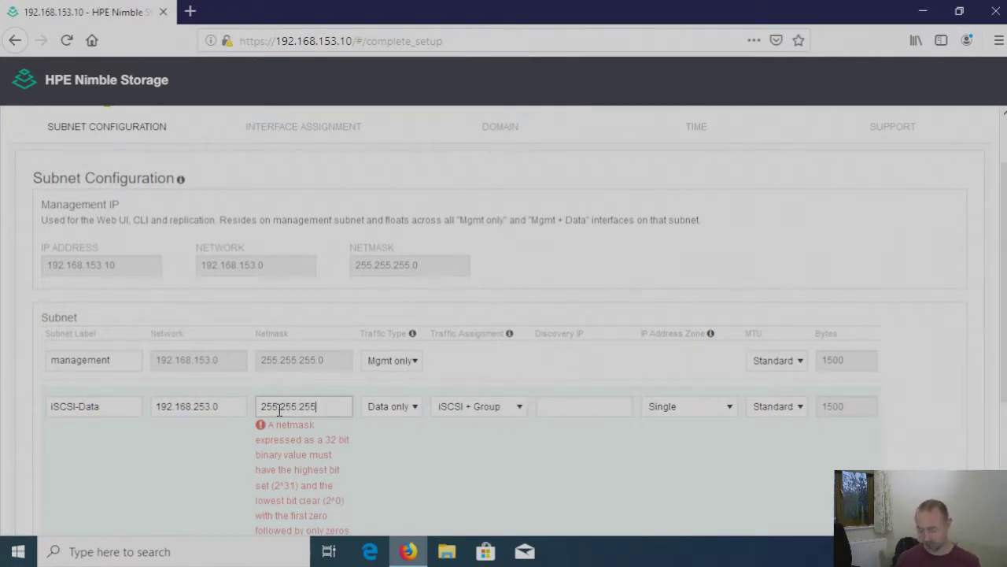
text(.0)
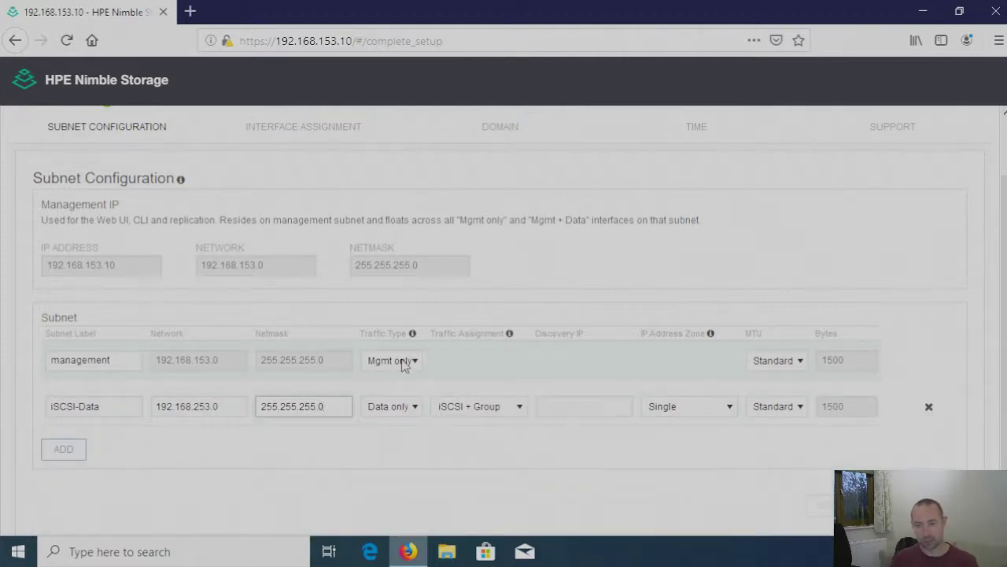
Give the iSCSI-Data subnet iSCSI + Group traffic assignment, discovery IP 192.168.253.10 and a Single address zone, and continue to interface assignment
click(406, 410)
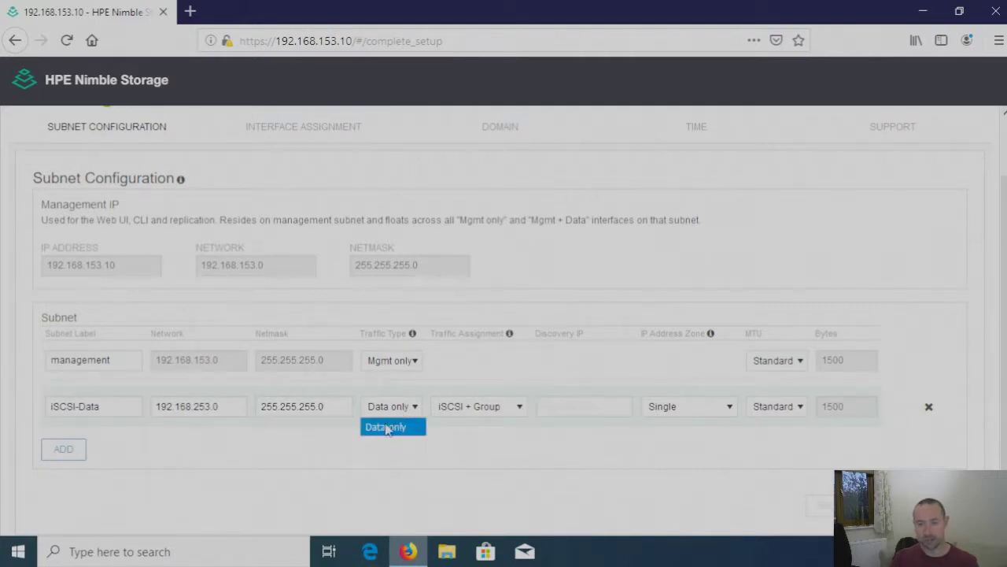
click(479, 411)
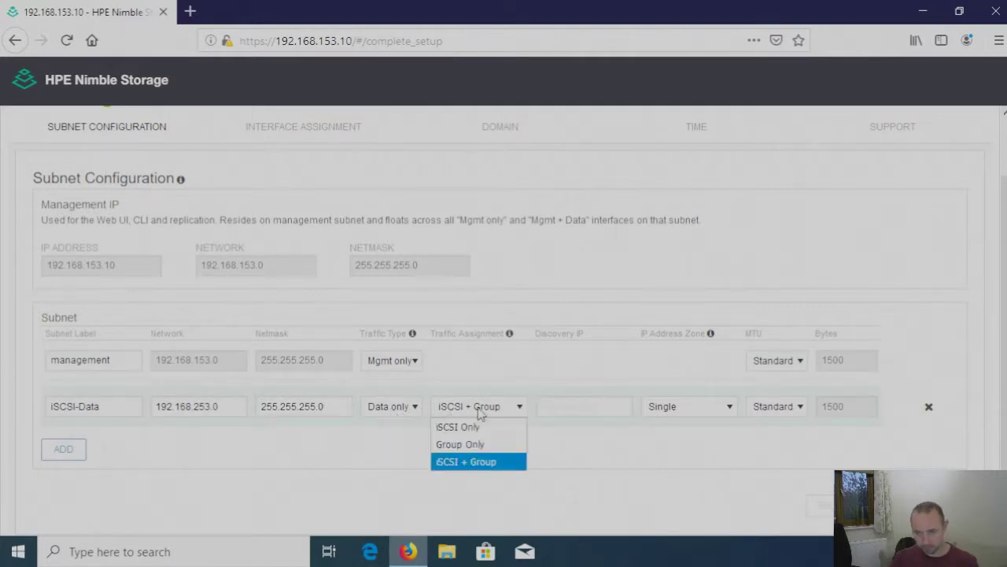
click(484, 464)
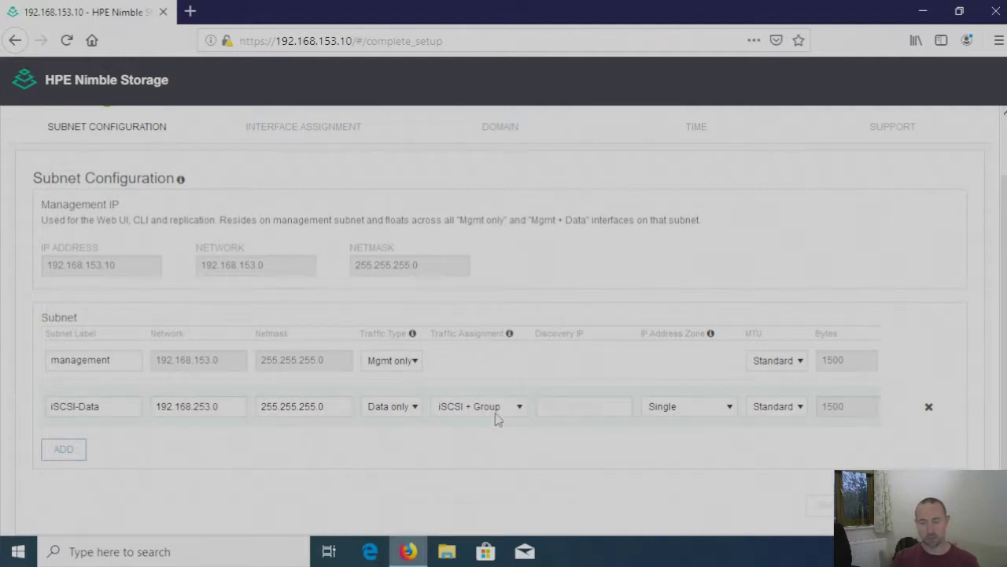
click(562, 406)
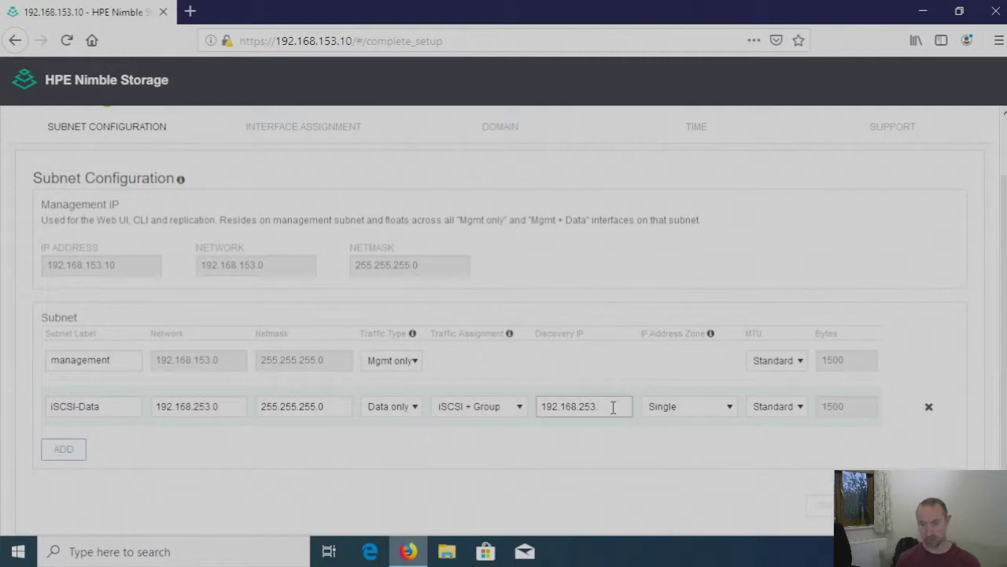
text(10)
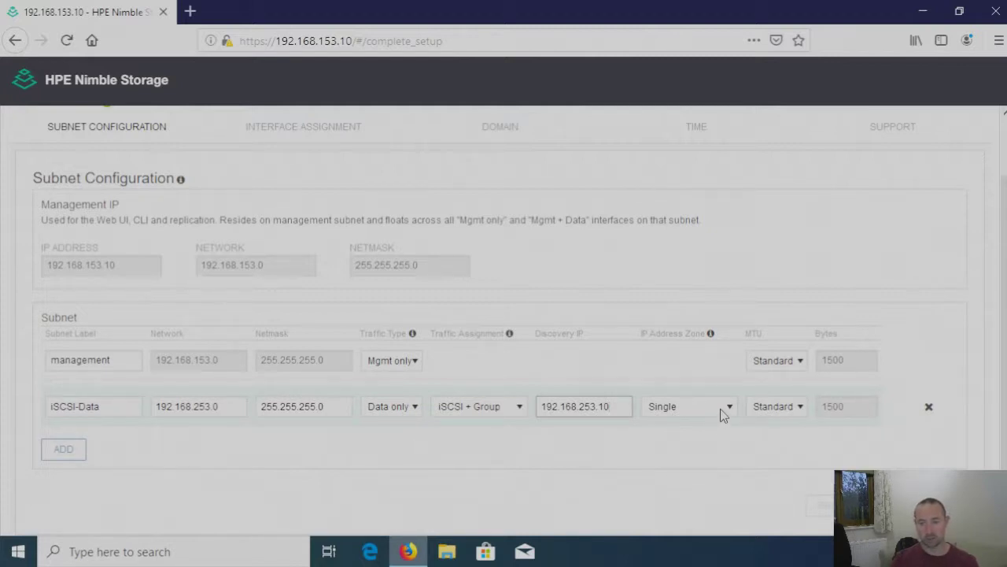
click(722, 409)
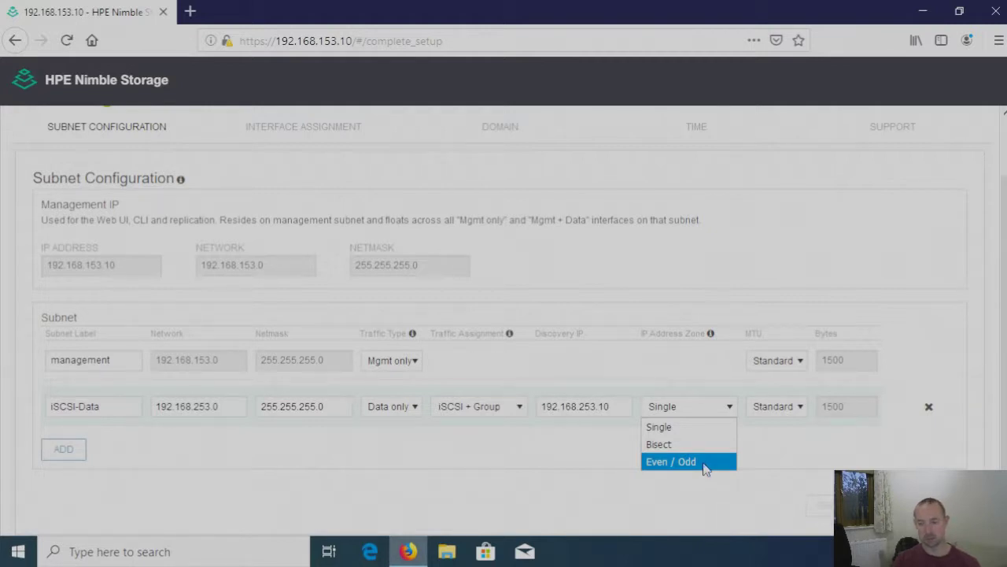
click(701, 409)
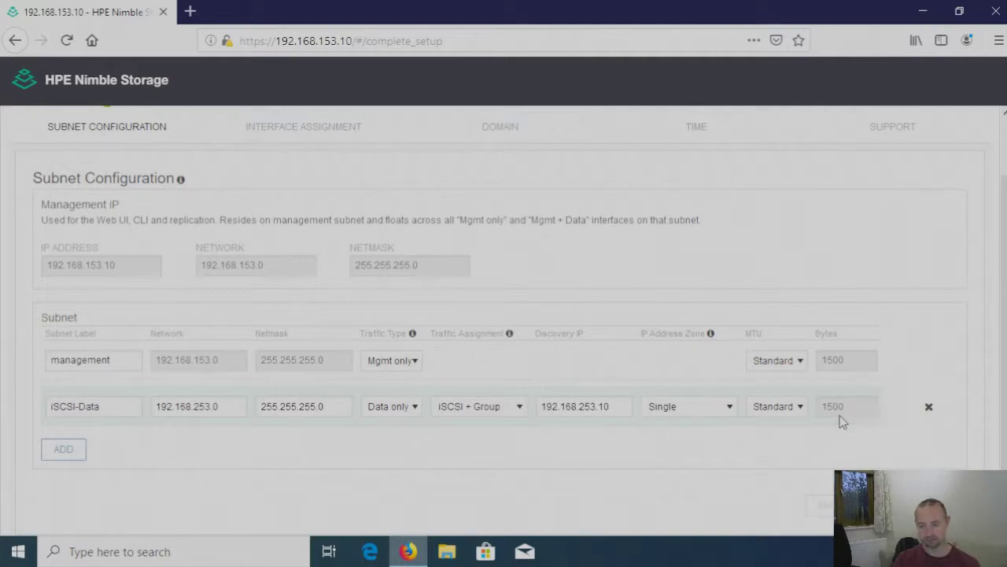
scroll(826, 429, down, 1)
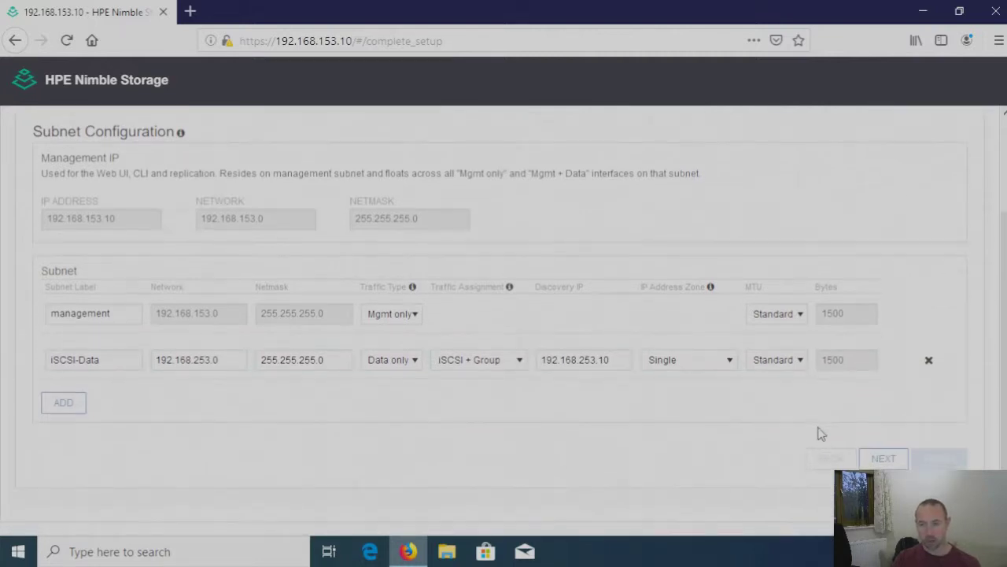
click(883, 459)
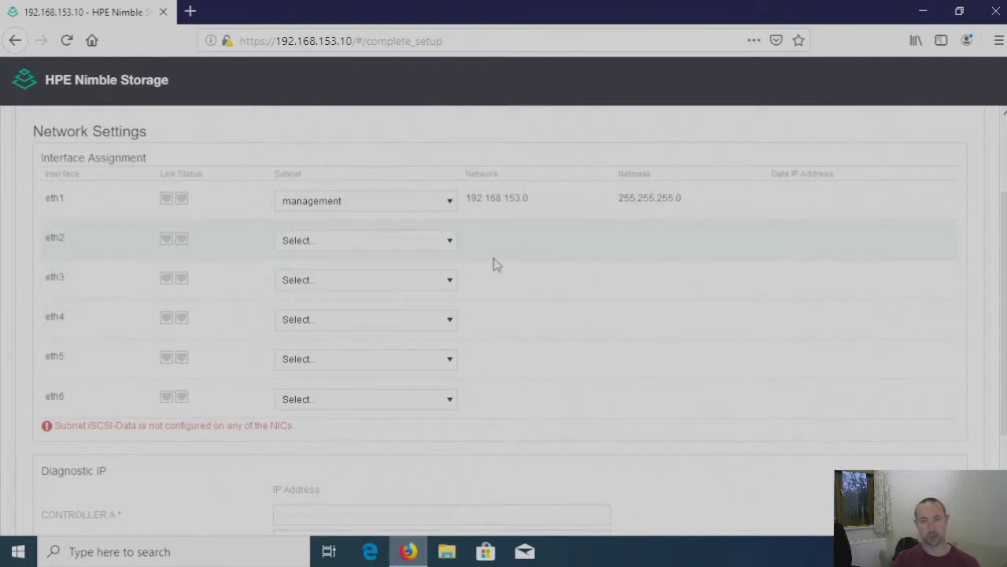
Assign interface eth2 to the management subnet and interfaces eth3 through eth6 to the iSCSI-Data subnet
click(453, 244)
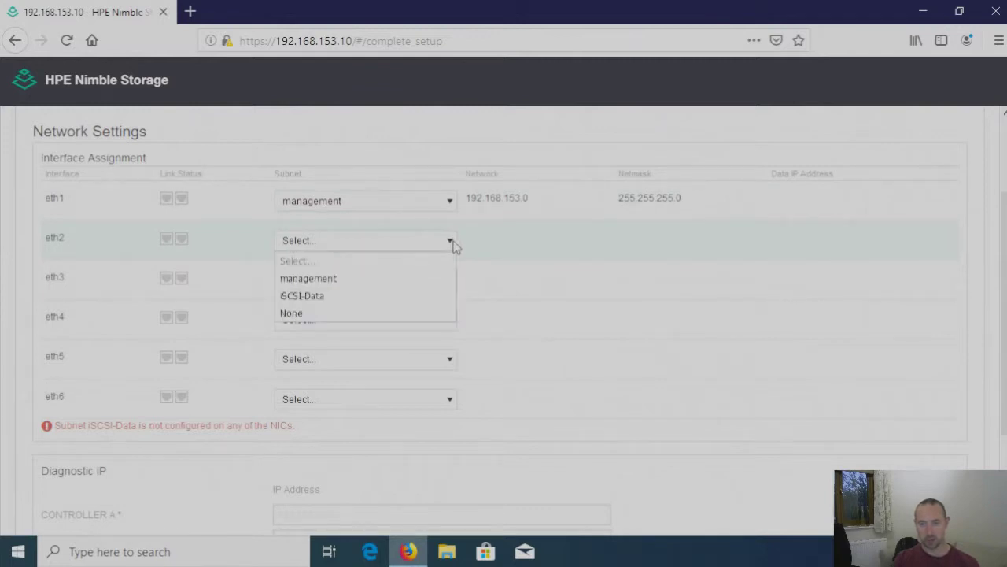
click(353, 280)
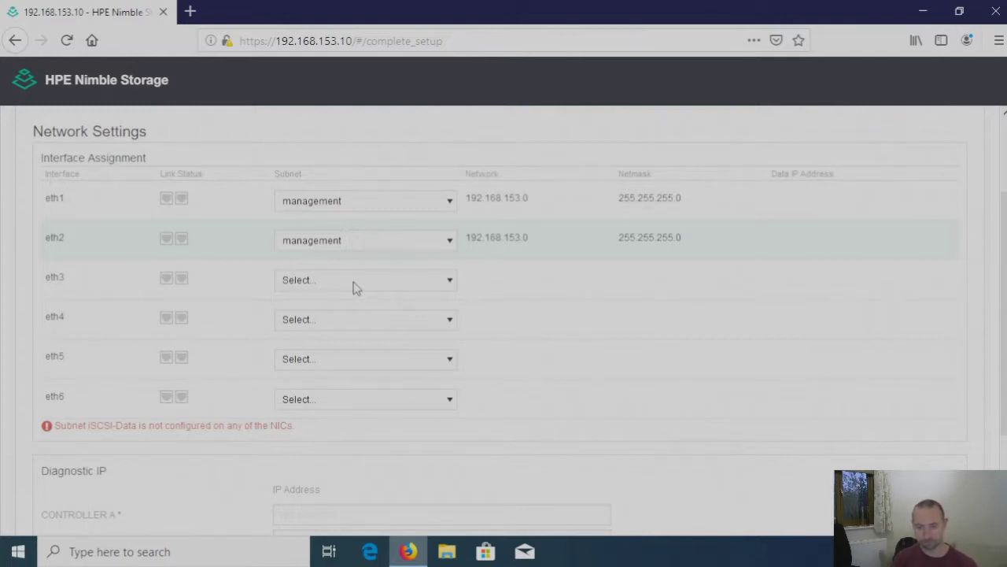
click(359, 284)
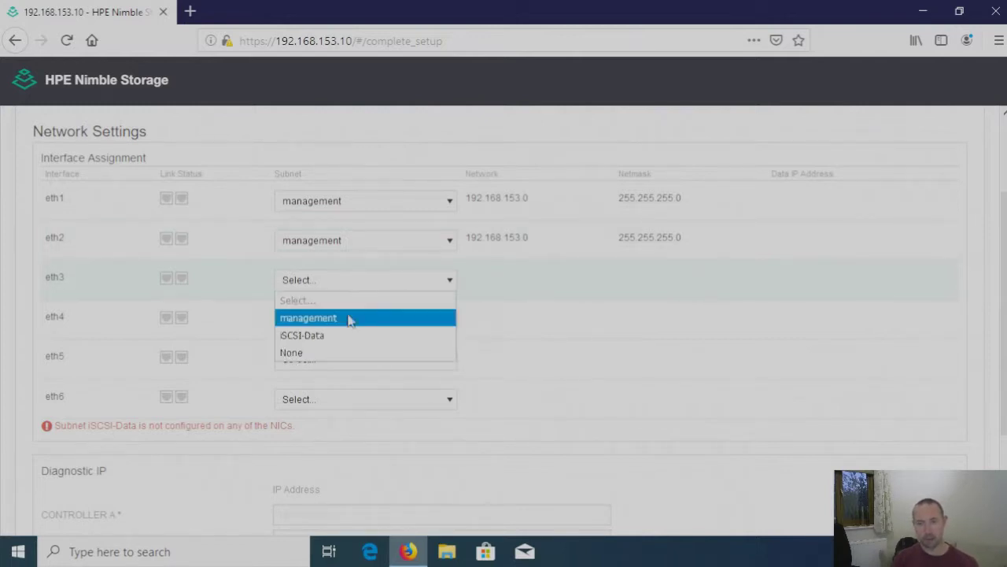
click(327, 337)
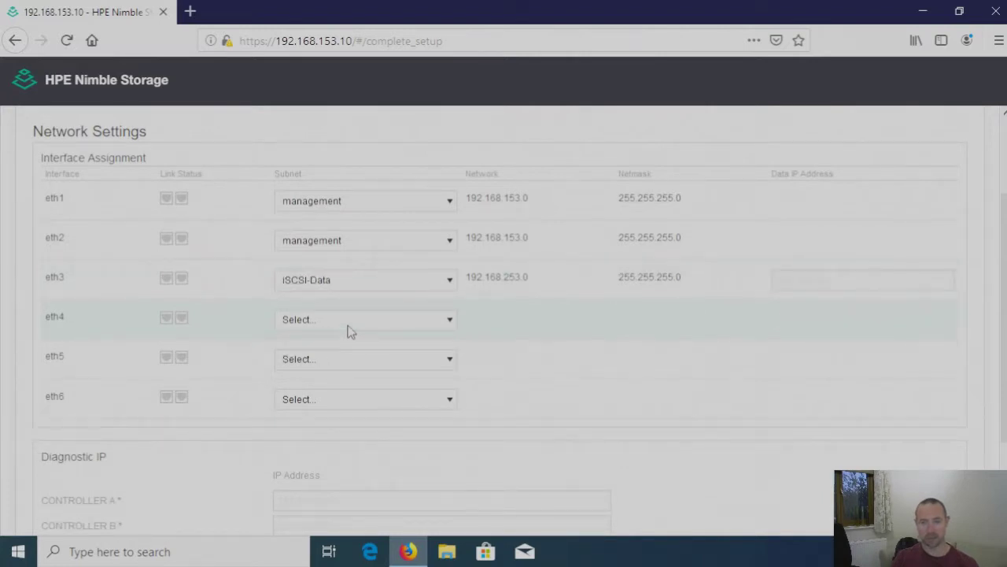
click(348, 323)
click(345, 376)
click(346, 364)
click(330, 420)
click(348, 403)
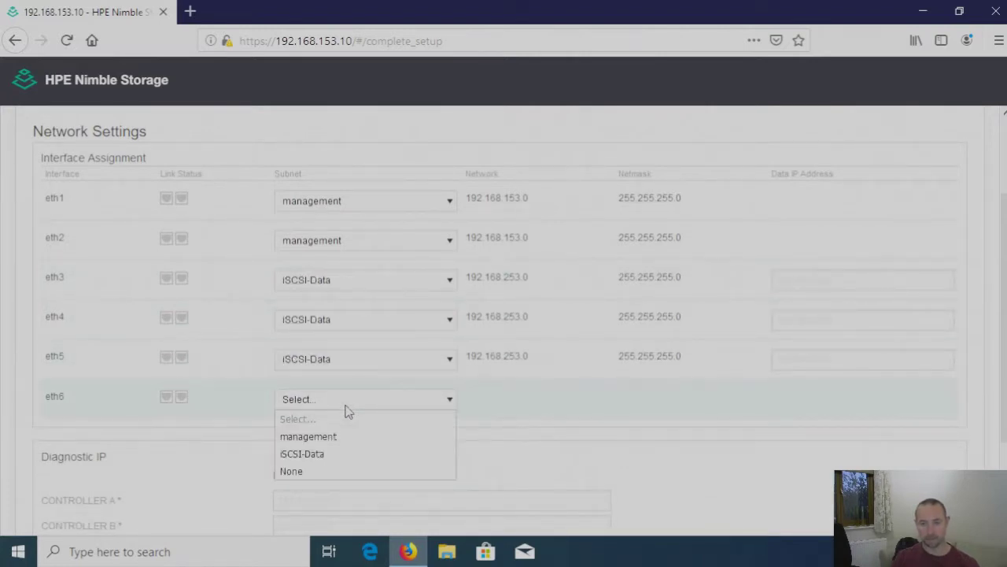
click(350, 456)
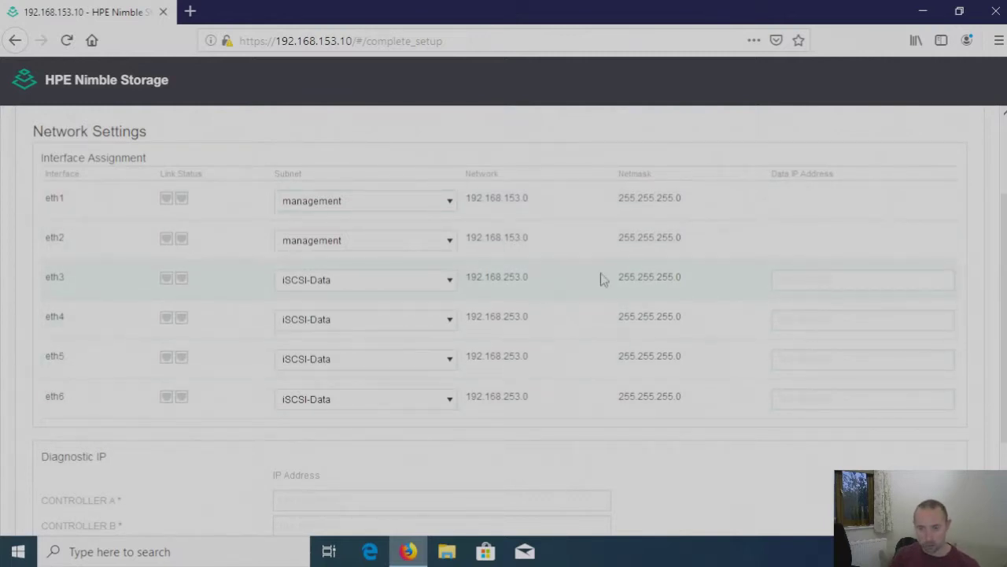
Set the data IP addresses of eth3 through eth6 to 192.168.253.11, 192.168.253.12, 192.168.253.13 and 192.168.253.14 respectively
click(810, 277)
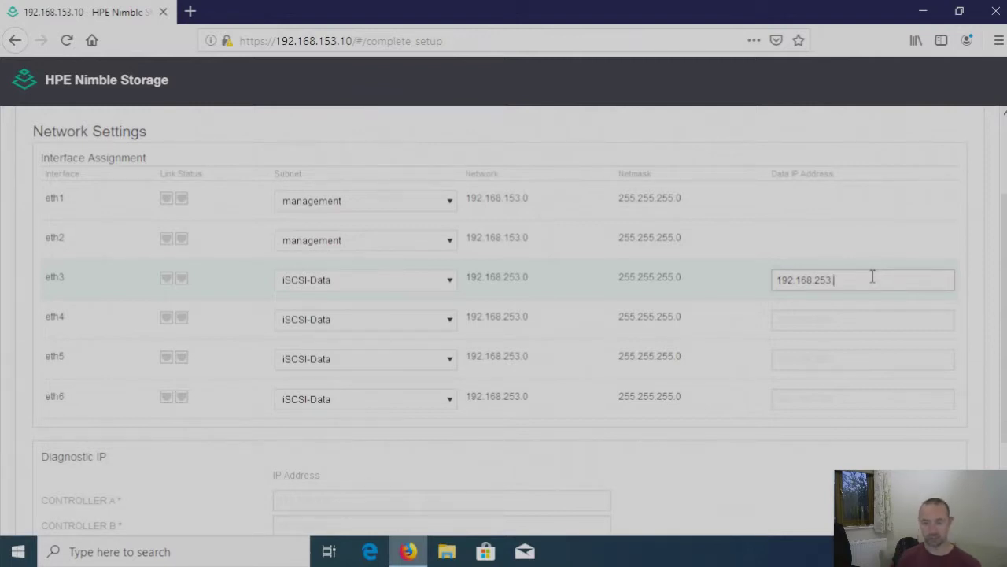
text(.11)
click(901, 323)
text(.12)
click(892, 361)
text(.13)
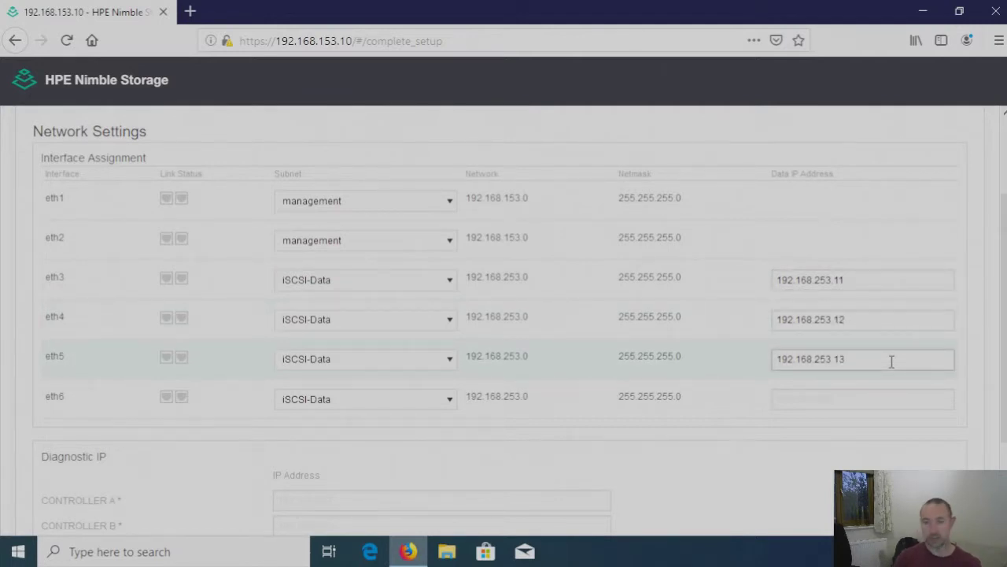
click(875, 400)
text(.14)
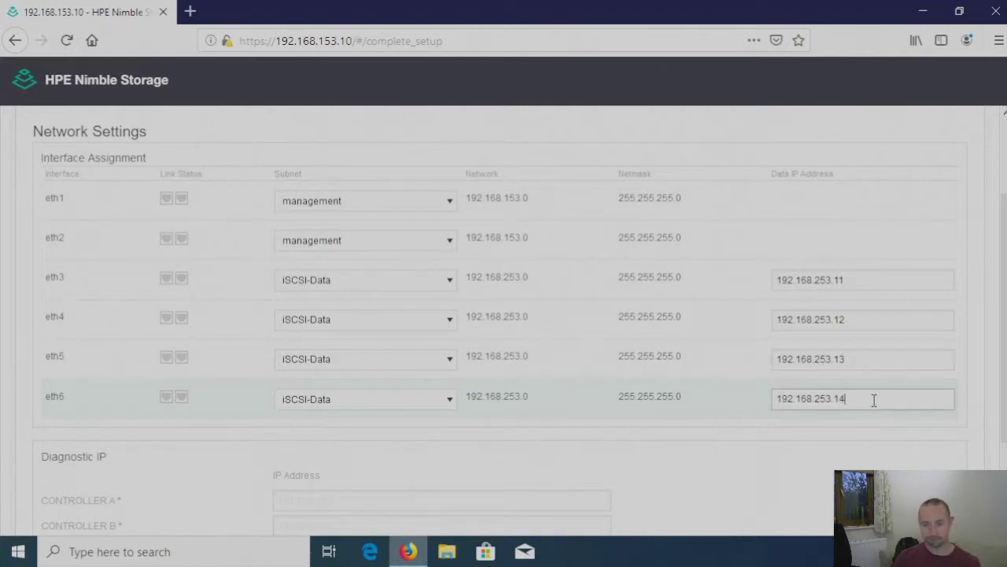
Set the diagnostic IP address of Controller A to 192.168.153.11
scroll(874, 359, down, 3)
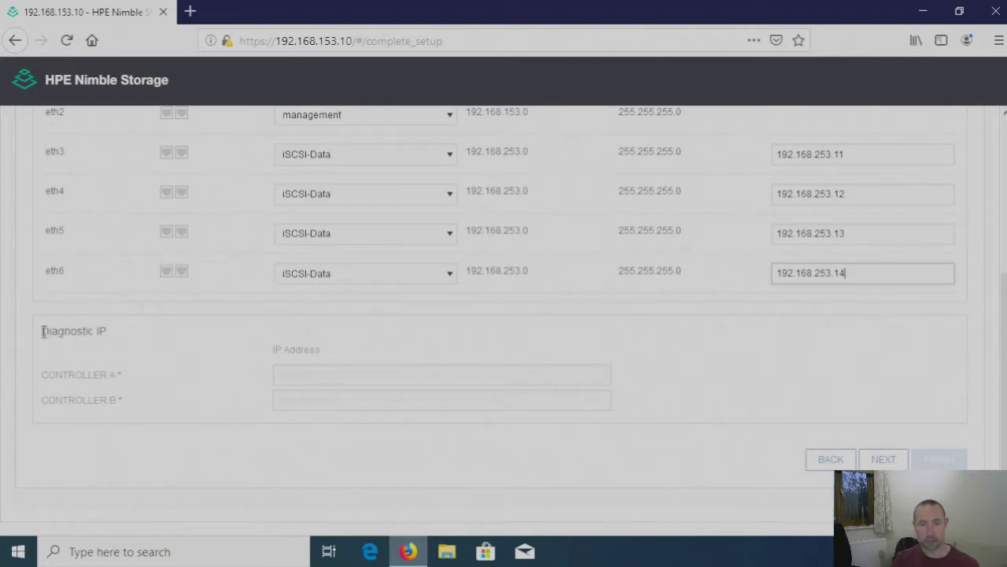
drag(41, 331, 107, 331)
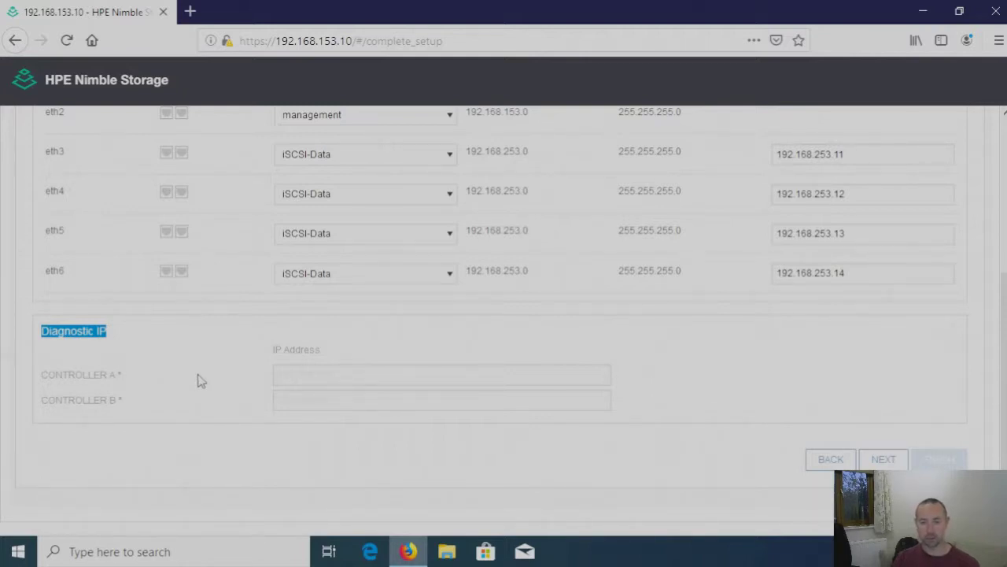
click(394, 376)
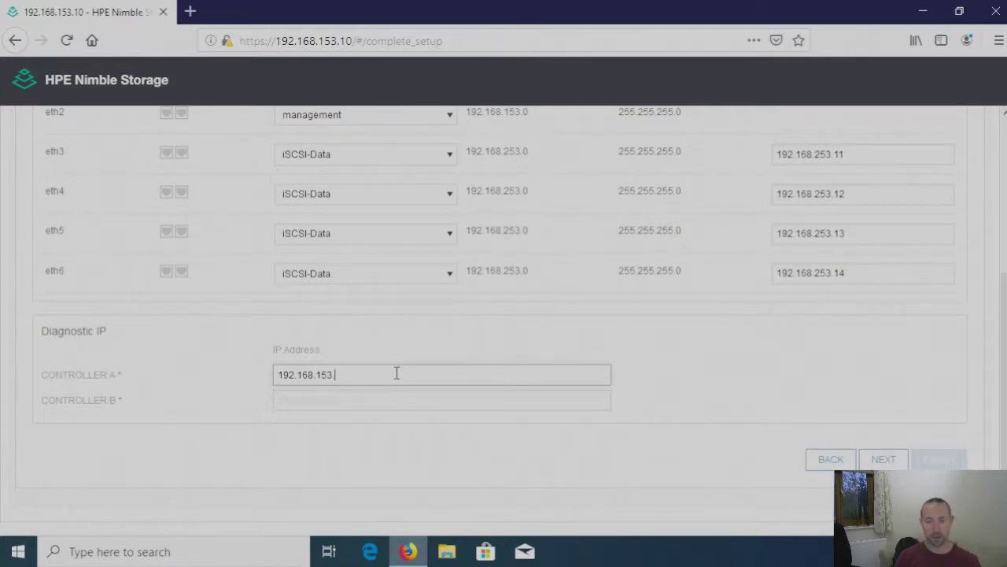
scroll(397, 374, up, 5)
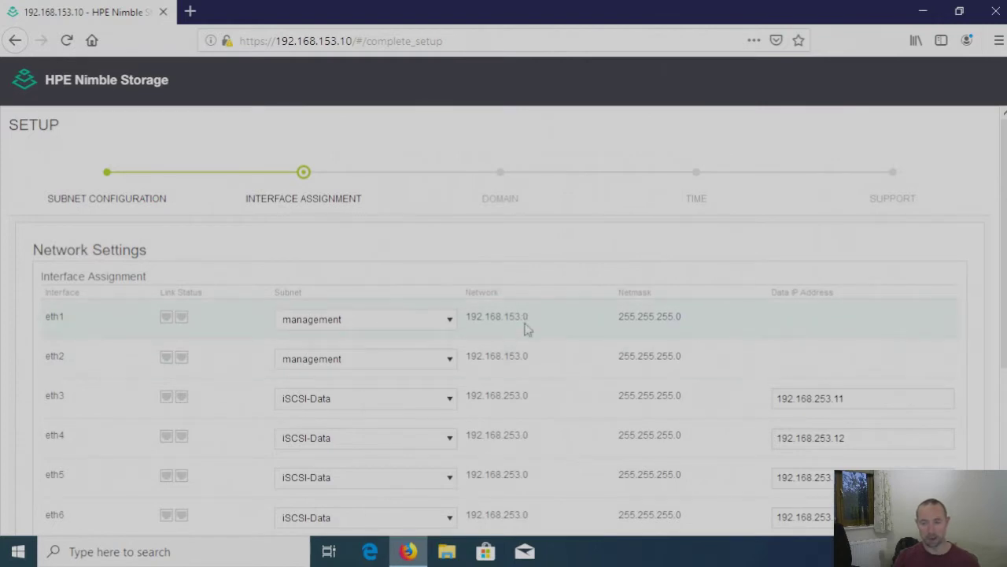
scroll(525, 327, down, 2)
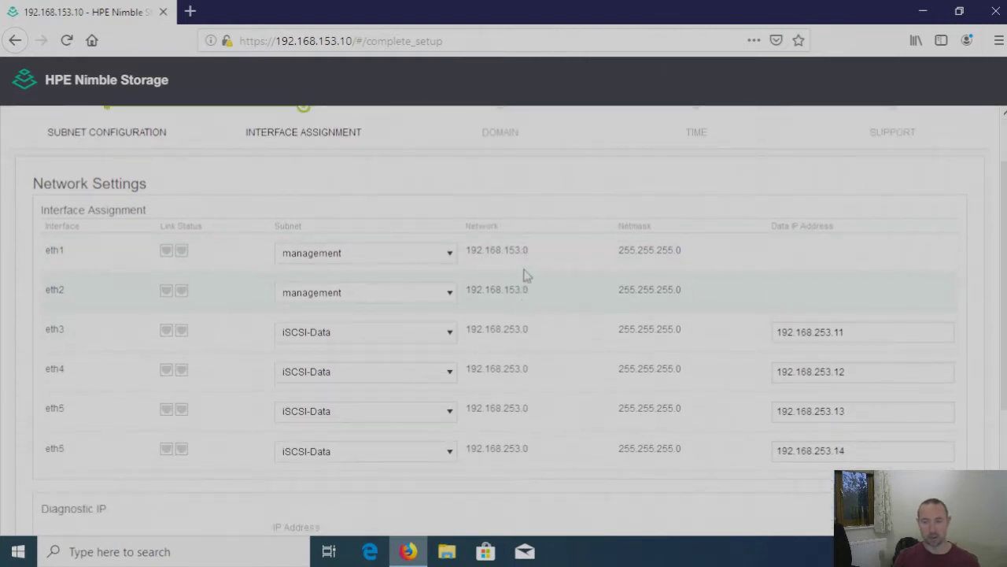
scroll(525, 285, down, 5)
scroll(456, 371, up, 2)
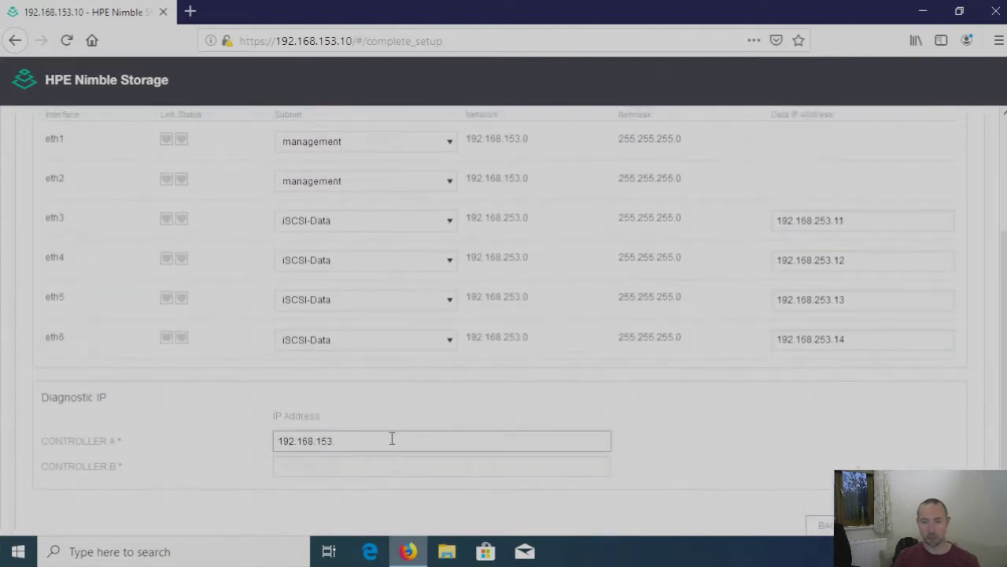
click(380, 440)
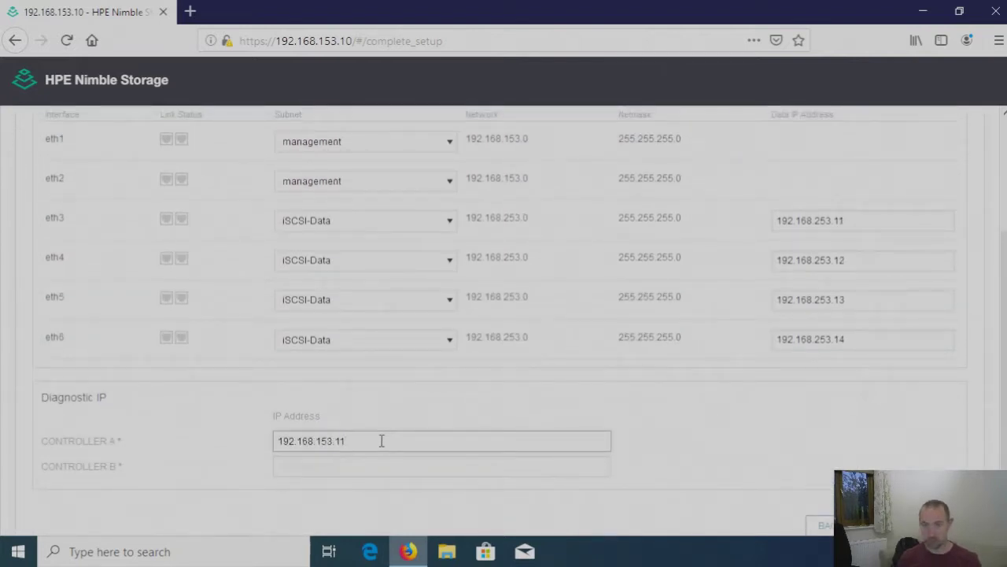
Set the diagnostic IP address of Controller B to 192.168.153.12 and continue to the domain settings
click(397, 468)
text(192.168.153.)
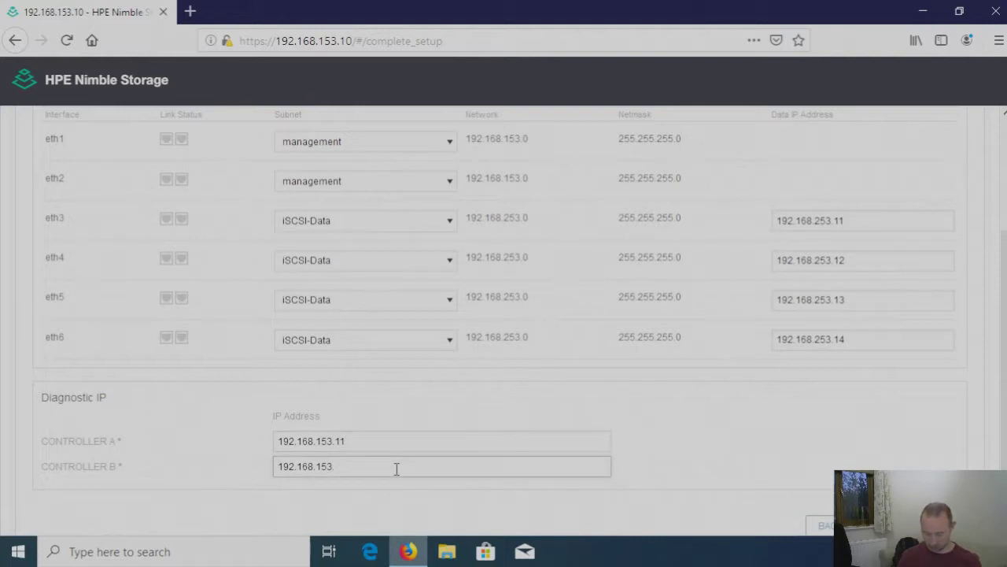
text(12)
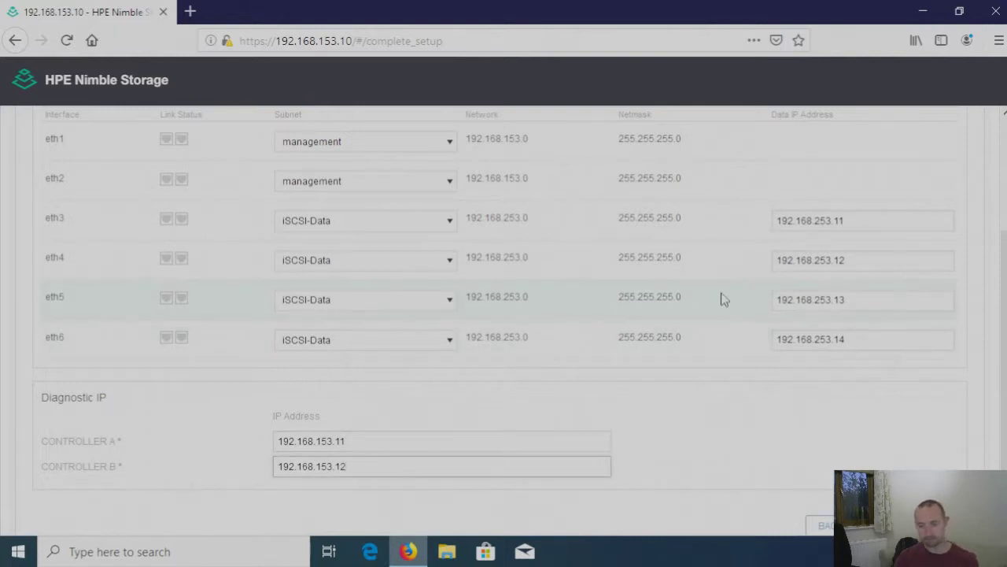
scroll(722, 299, down, 2)
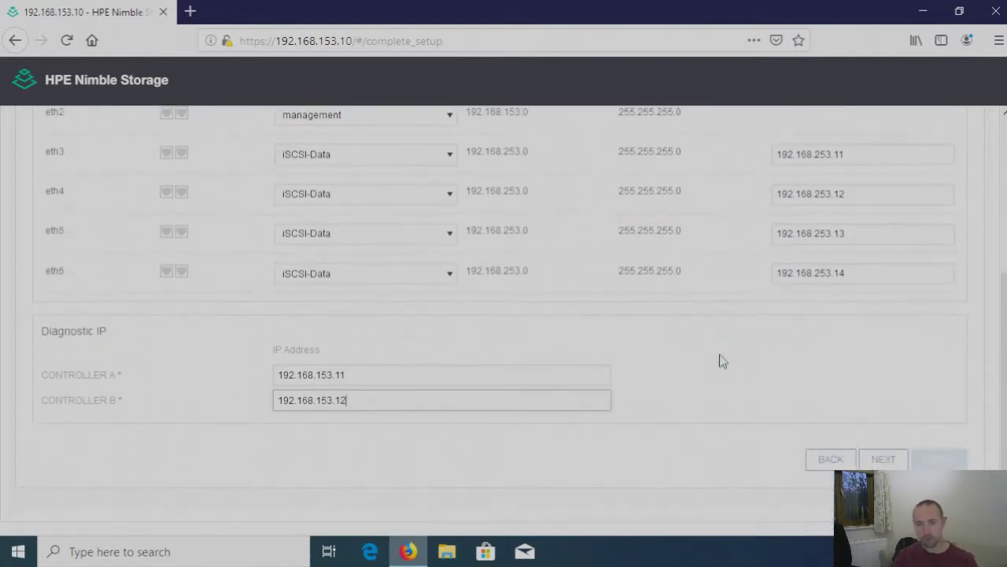
click(883, 459)
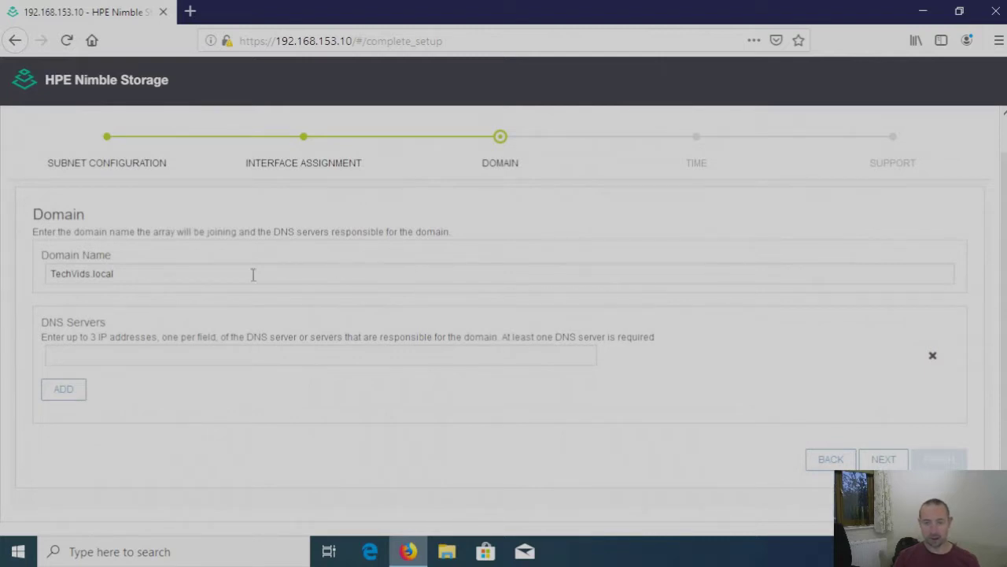
Keep the domain name TechVids.local, enter 192.168.153.2 as the DNS server and continue to the time settings
triple_click(117, 273)
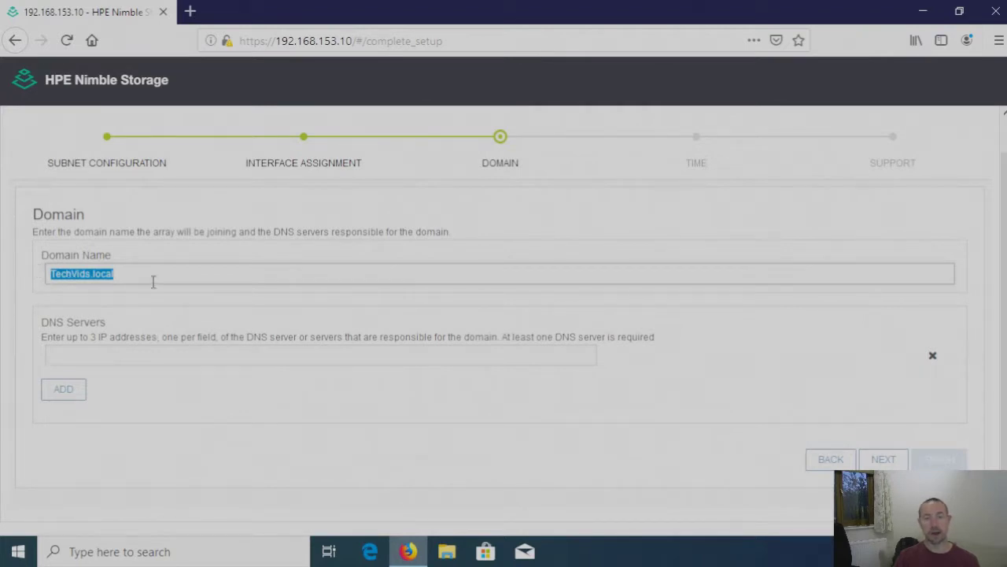
click(120, 356)
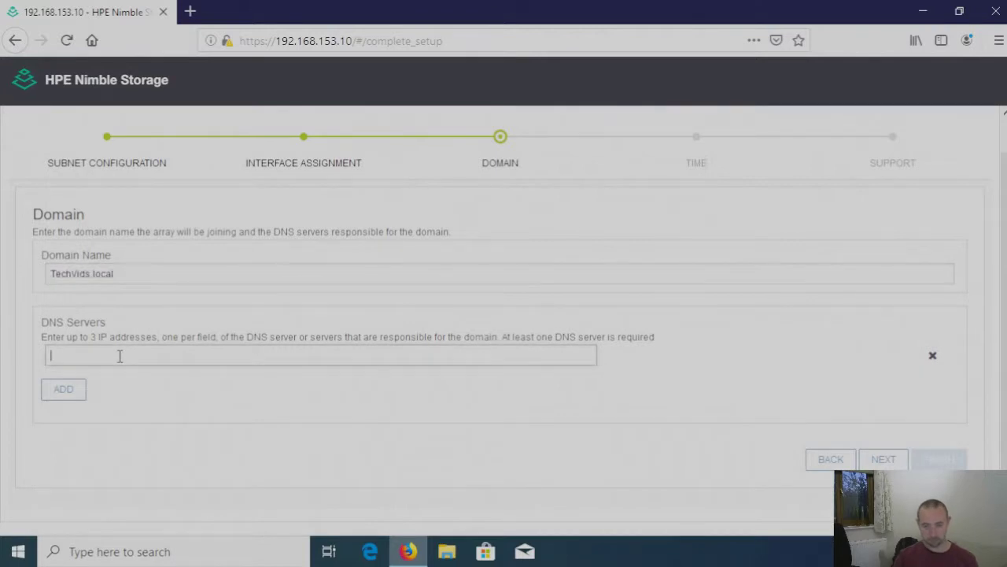
text(192)
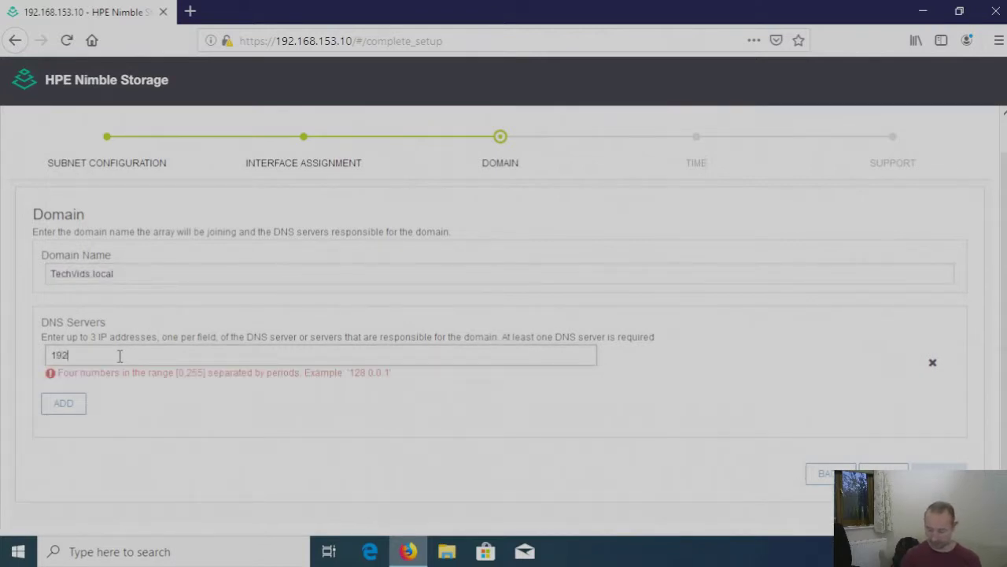
text(.168.153.2)
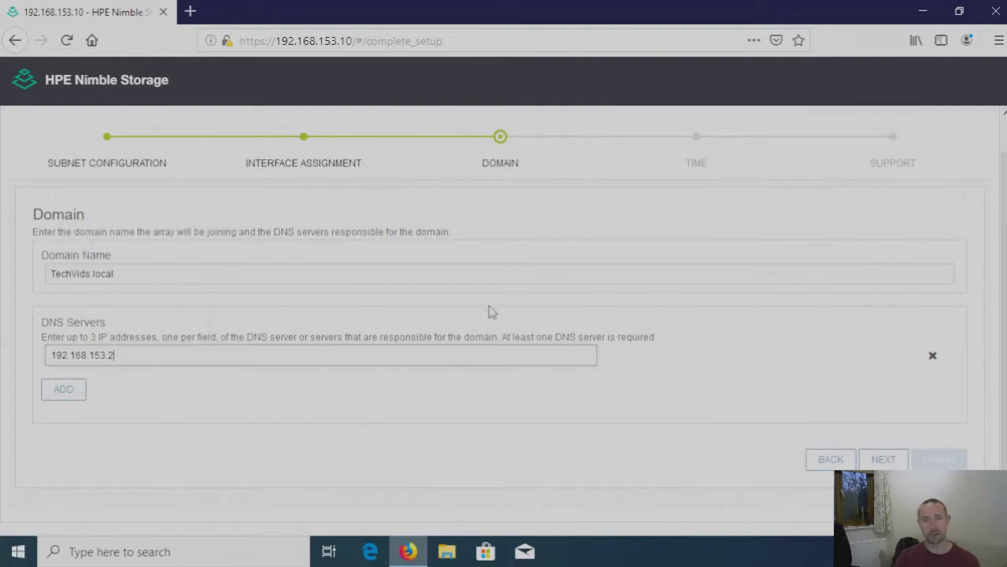
click(884, 465)
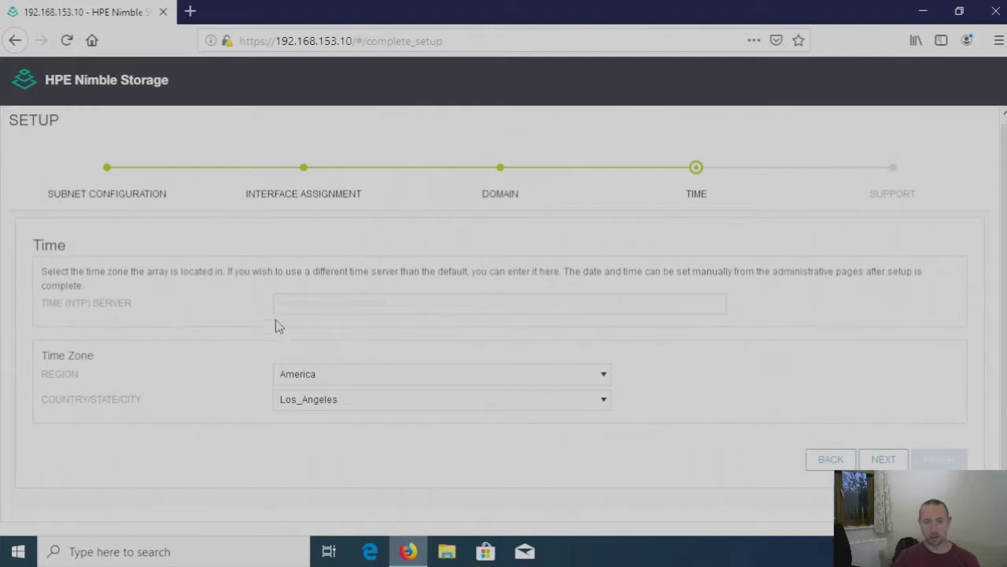
Set the time (NTP) server to 192.168.153.2
click(304, 307)
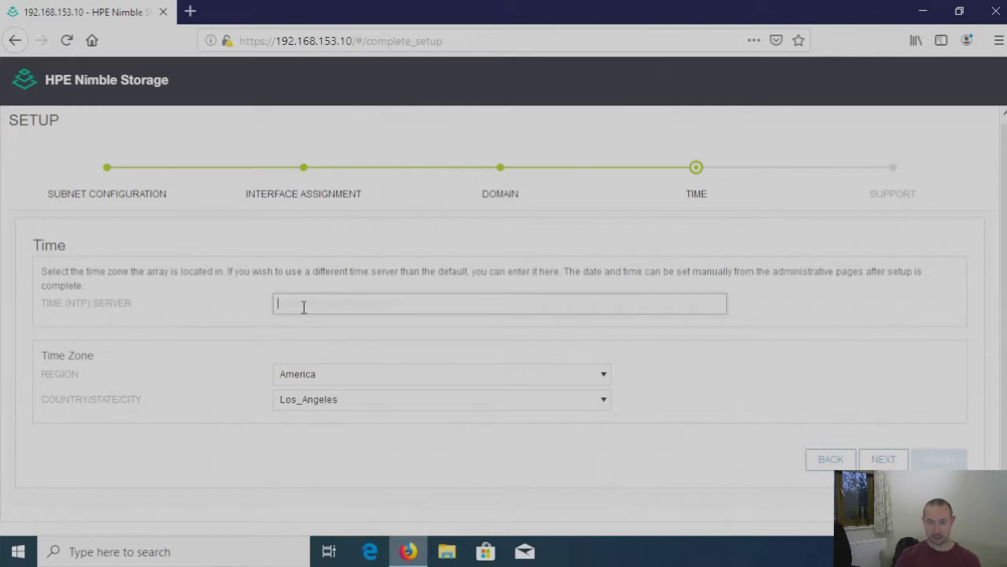
text(192.168)
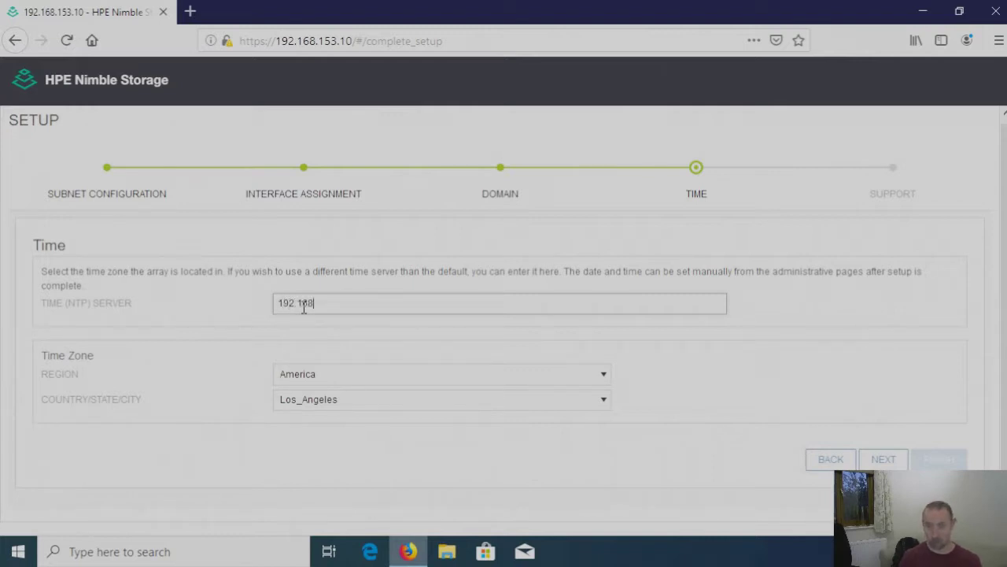
text(.153.2)
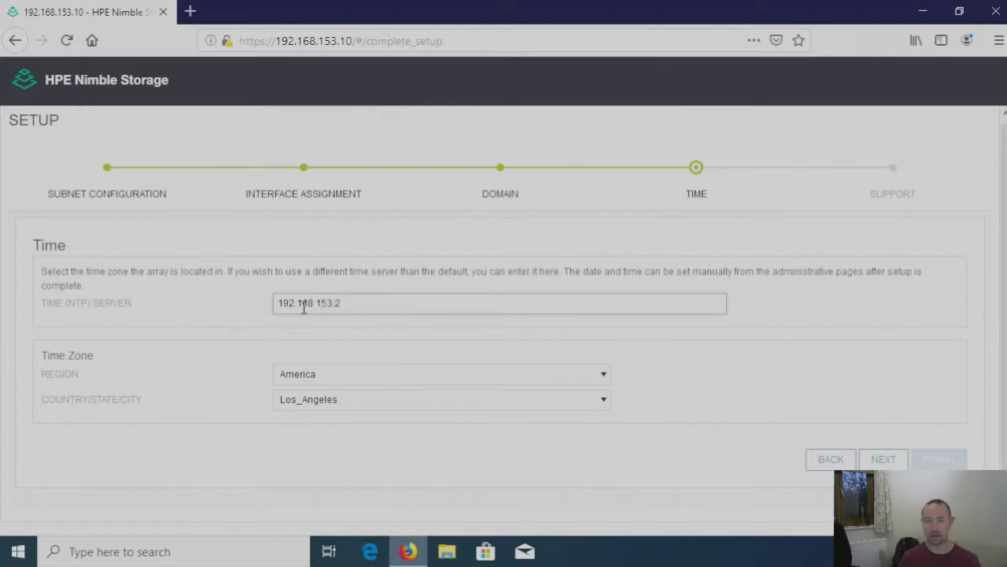
Set the time zone region to Europe and the city to London, and continue to the support settings
click(400, 384)
click(356, 318)
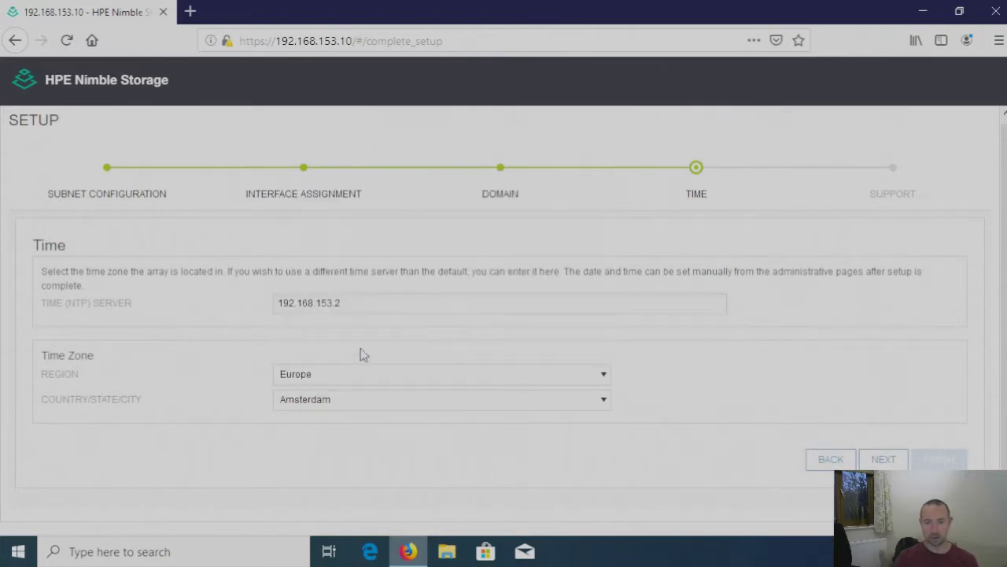
click(365, 403)
scroll(427, 275, down, 4)
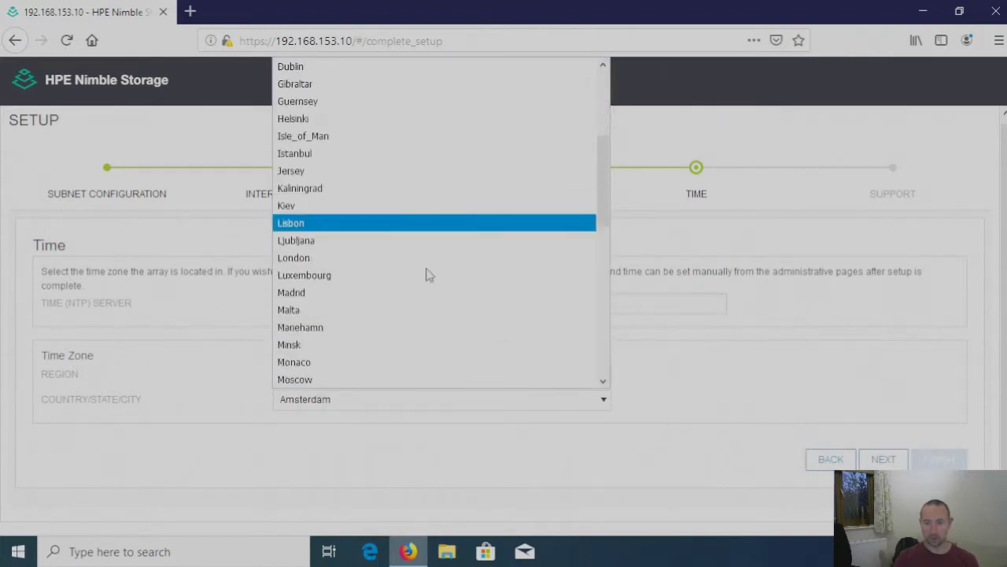
click(355, 261)
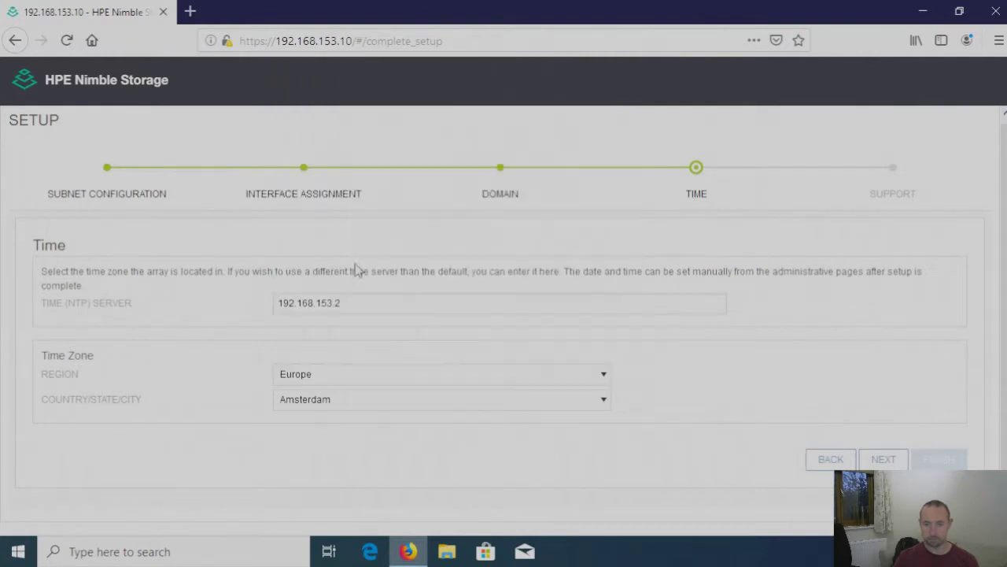
click(884, 462)
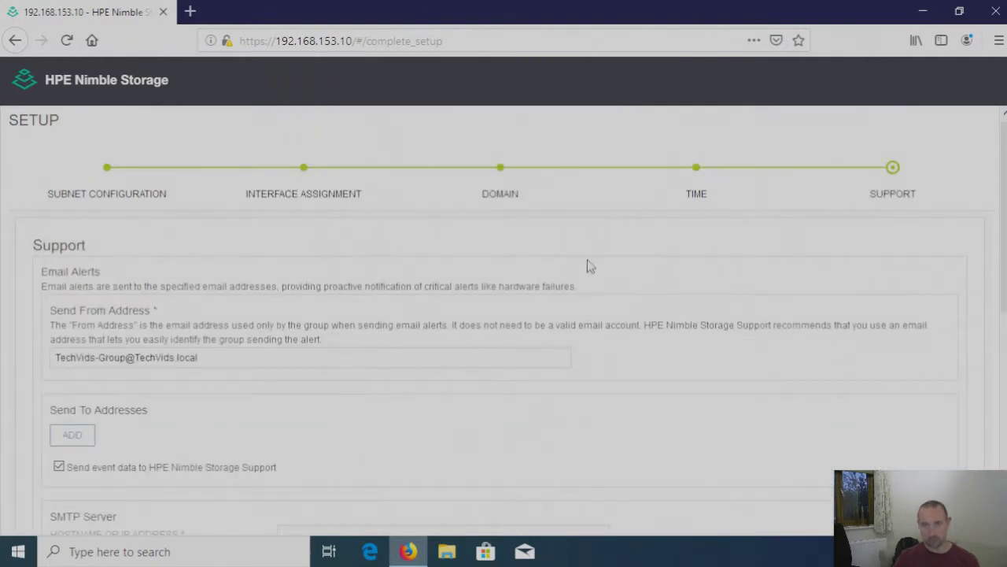
Change the domain ending of the email alerts' send-from address to co.uk
scroll(589, 260, down, 2)
scroll(589, 259, up, 2)
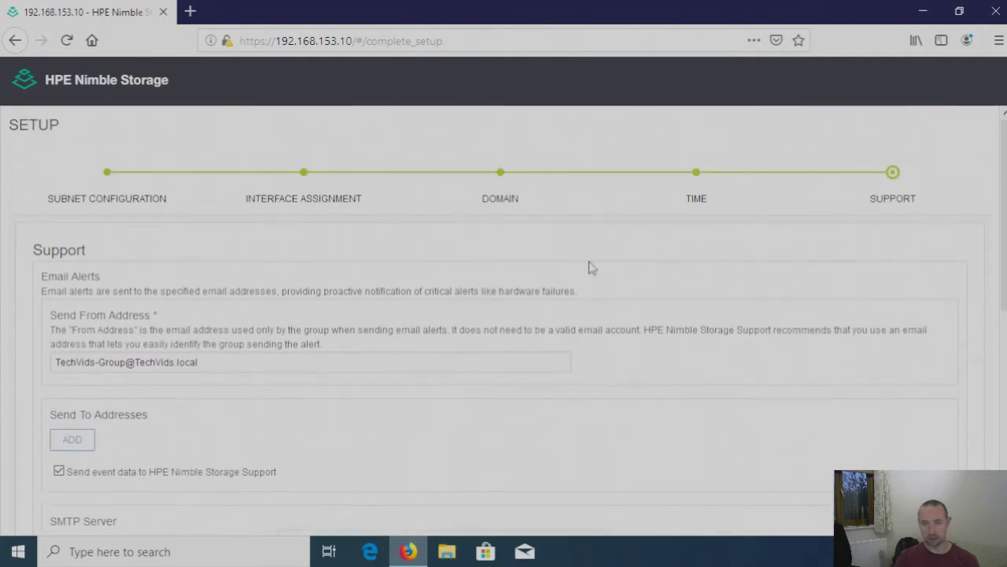
scroll(590, 265, down, 6)
scroll(590, 271, up, 5)
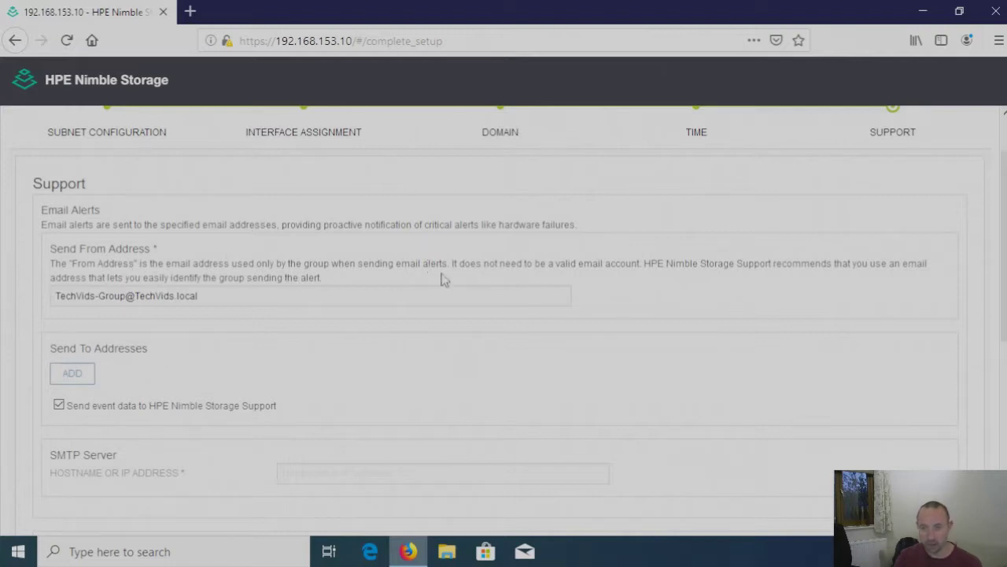
drag(454, 266, 643, 266)
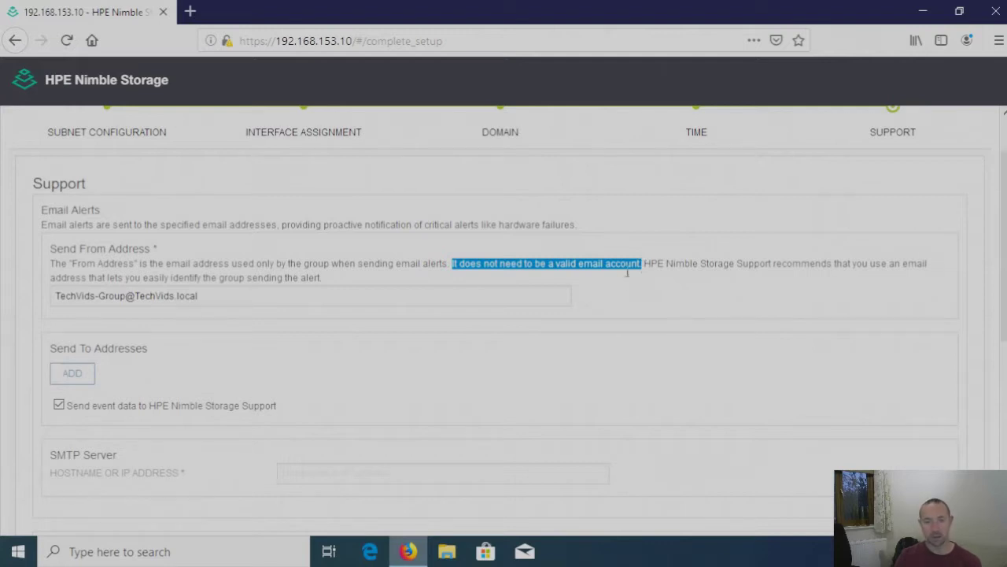
click(221, 298)
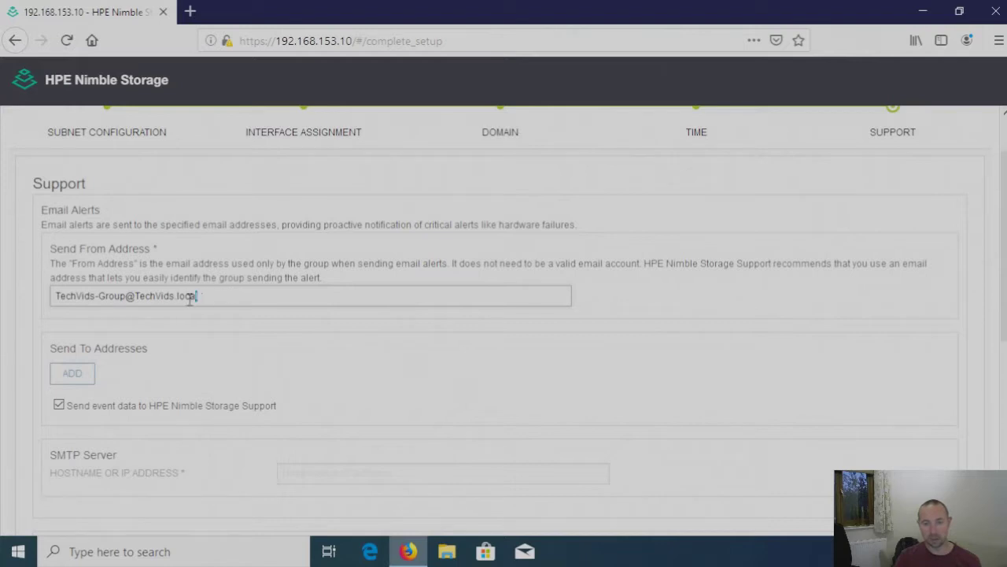
drag(196, 296, 17, 299)
click(224, 296)
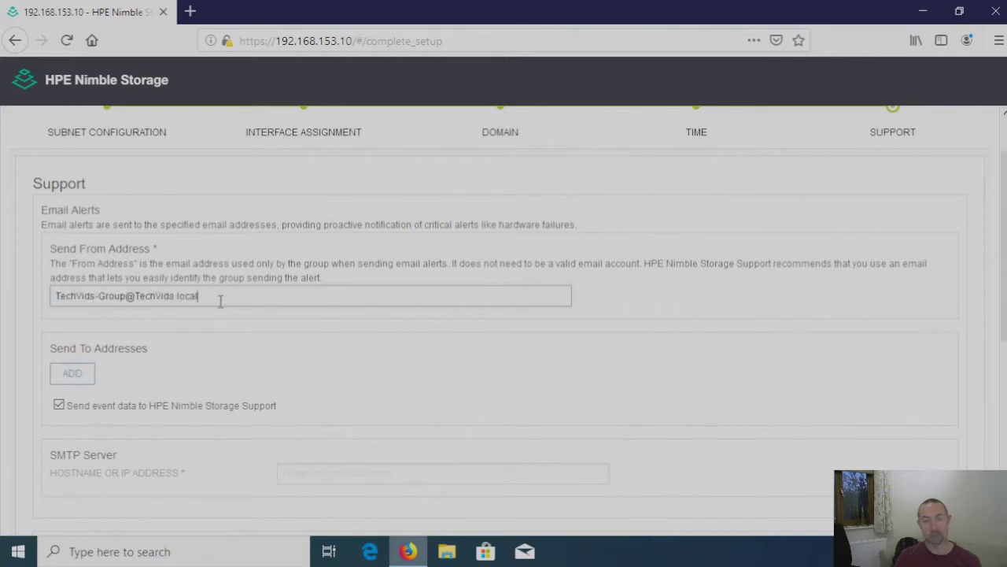
drag(199, 296, 181, 298)
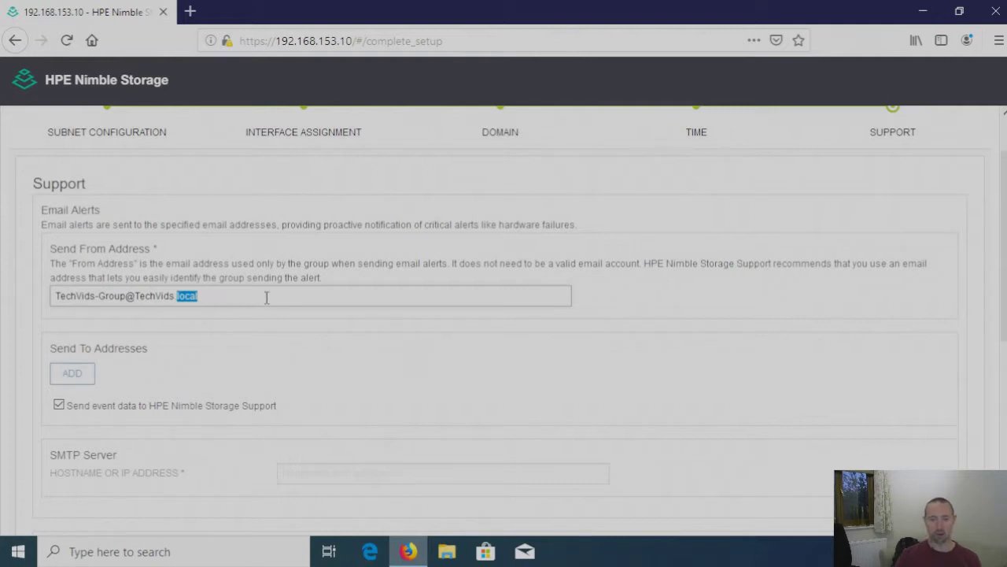
text(co.uk)
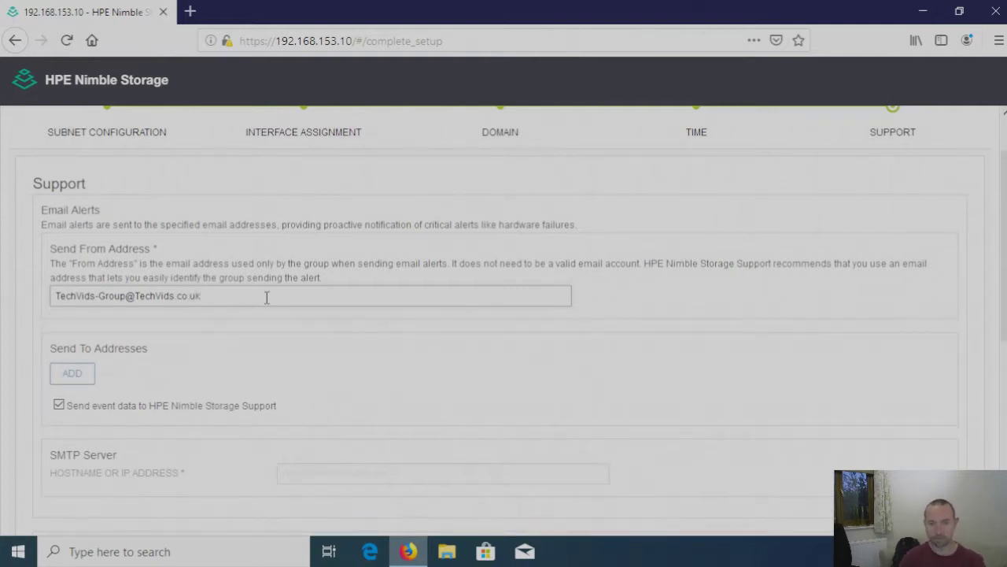
scroll(330, 319, down, 3)
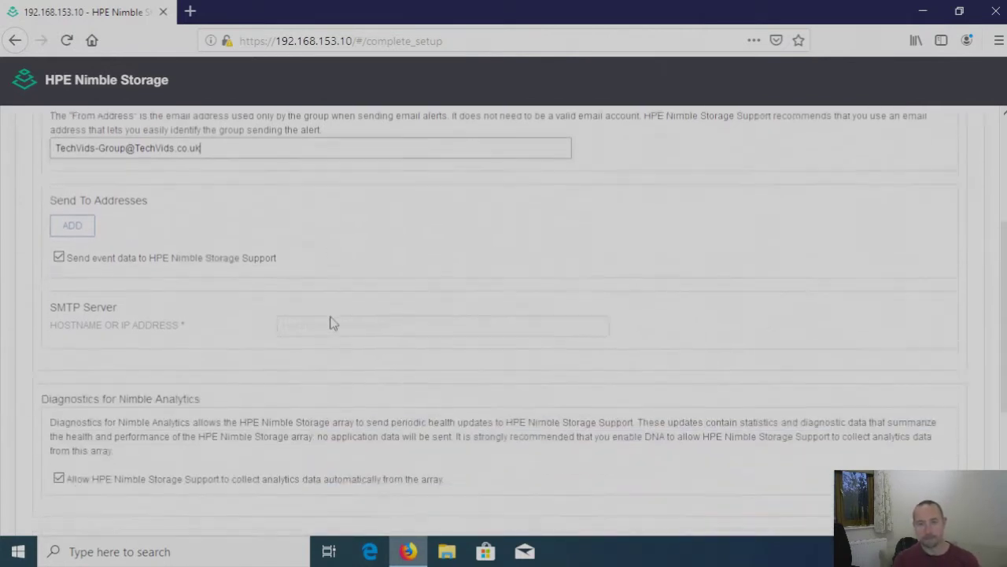
scroll(241, 228, up, 1)
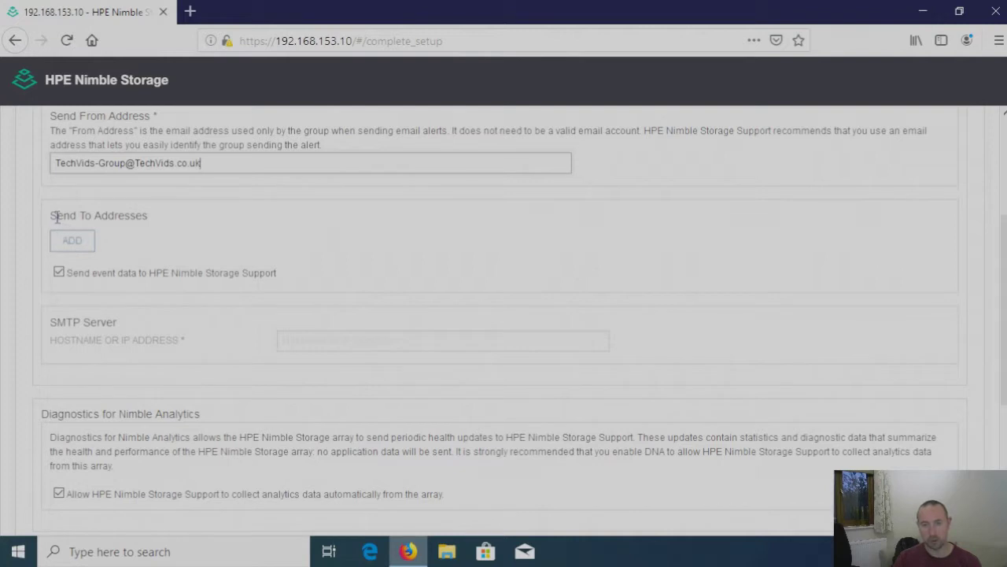
drag(55, 215, 149, 217)
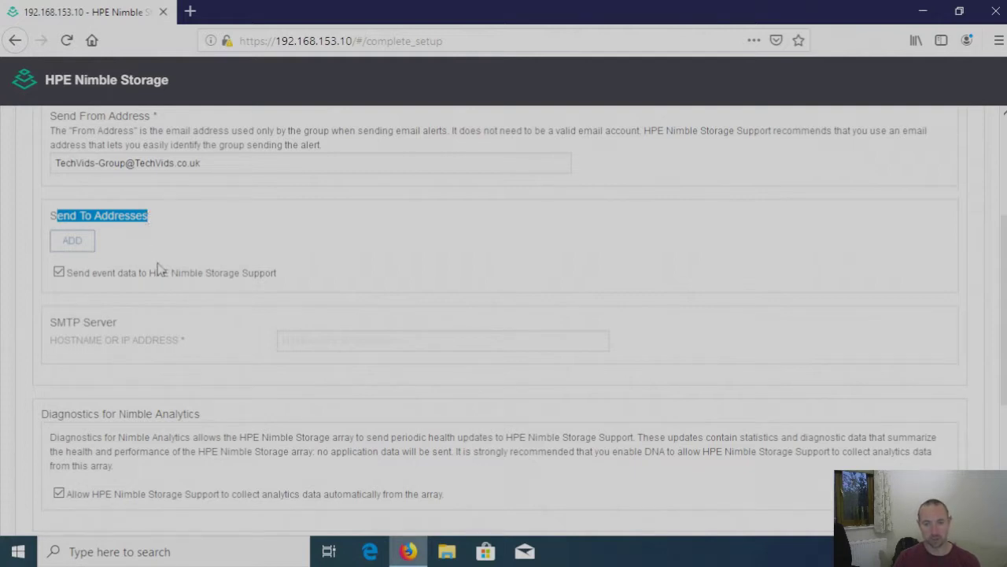
click(155, 244)
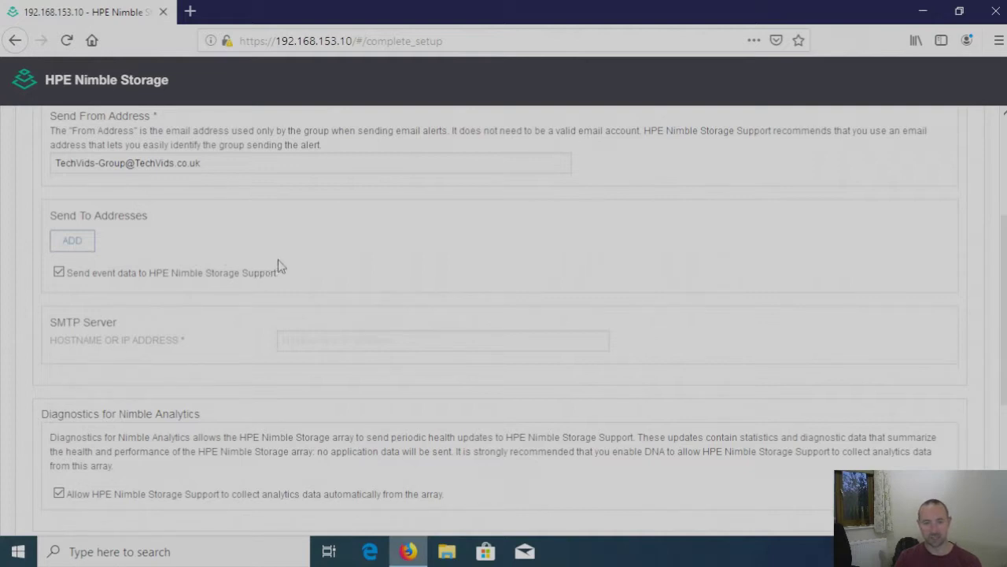
scroll(289, 264, up, 1)
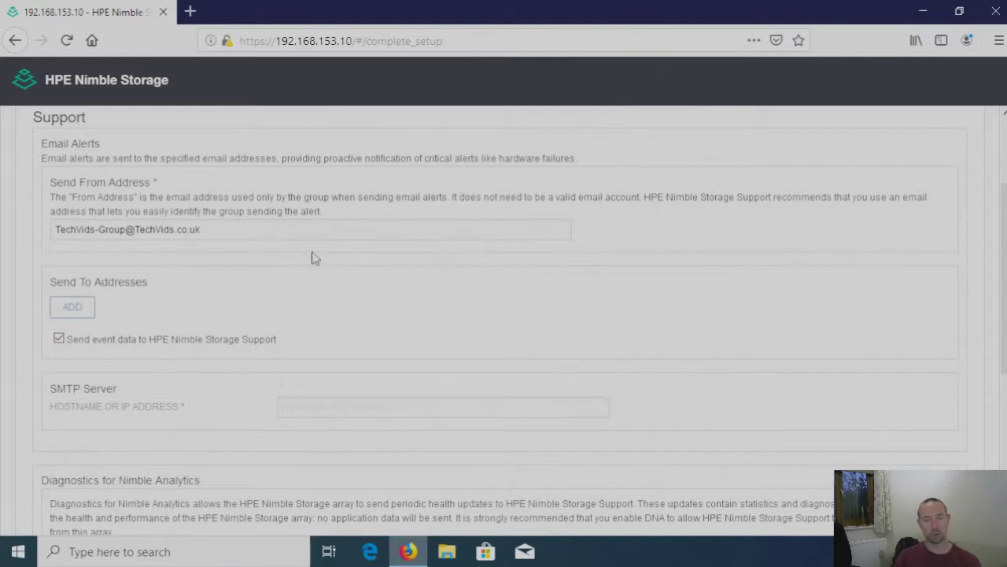
Set the SMTP server for email alerts to 192.168.153.2
scroll(323, 294, down, 1)
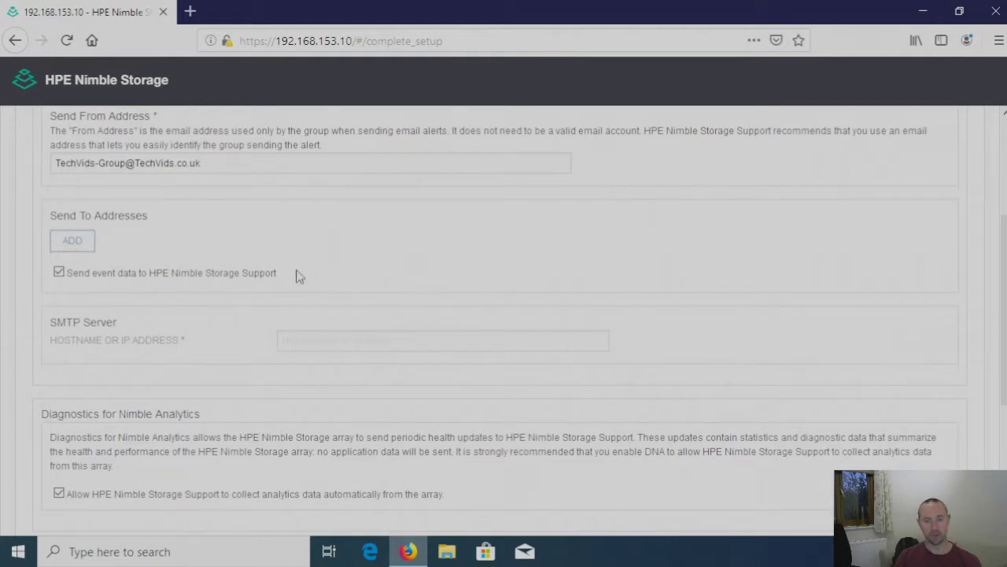
scroll(309, 240, up, 1)
scroll(311, 236, up, 2)
scroll(310, 241, down, 3)
scroll(305, 225, down, 2)
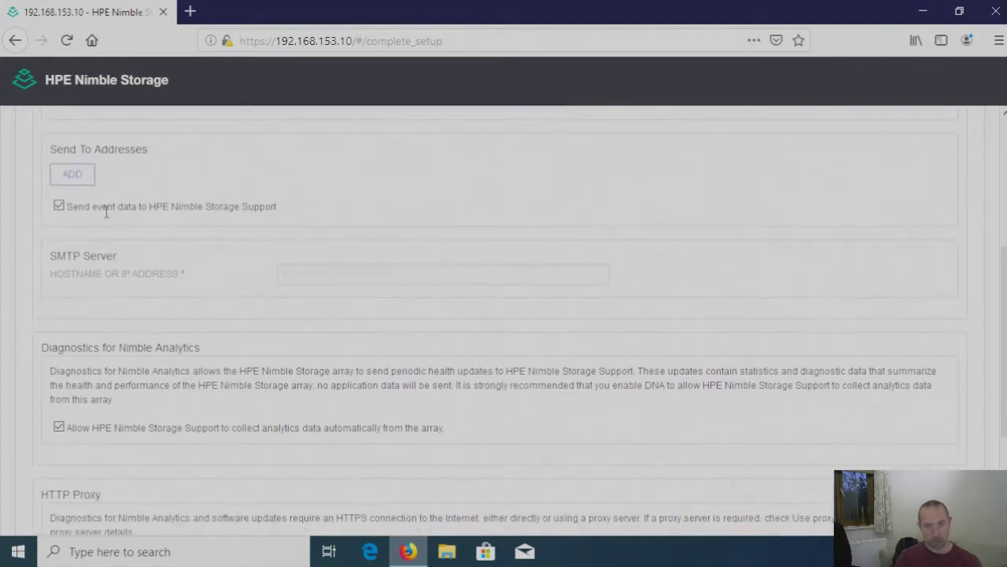
click(303, 274)
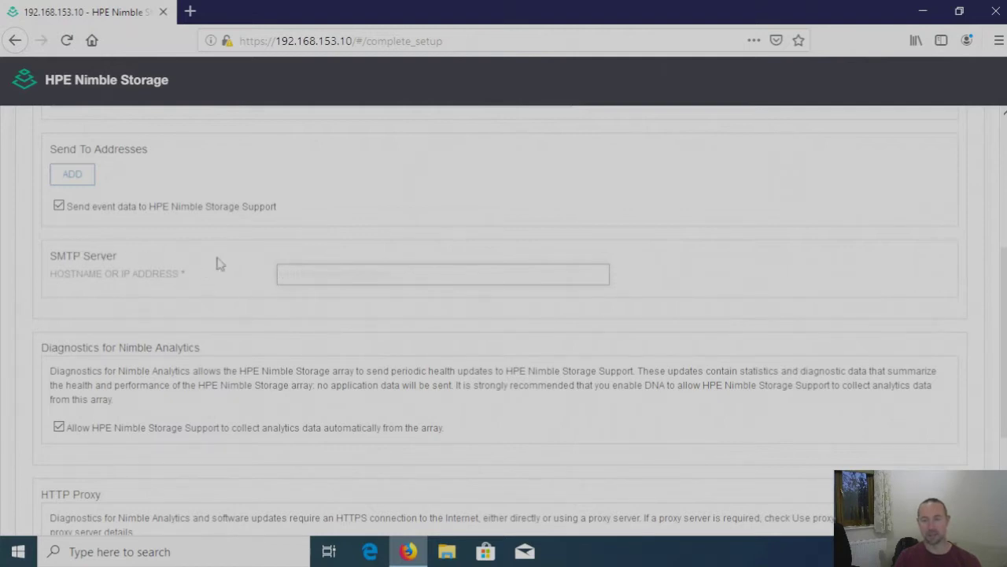
click(282, 273)
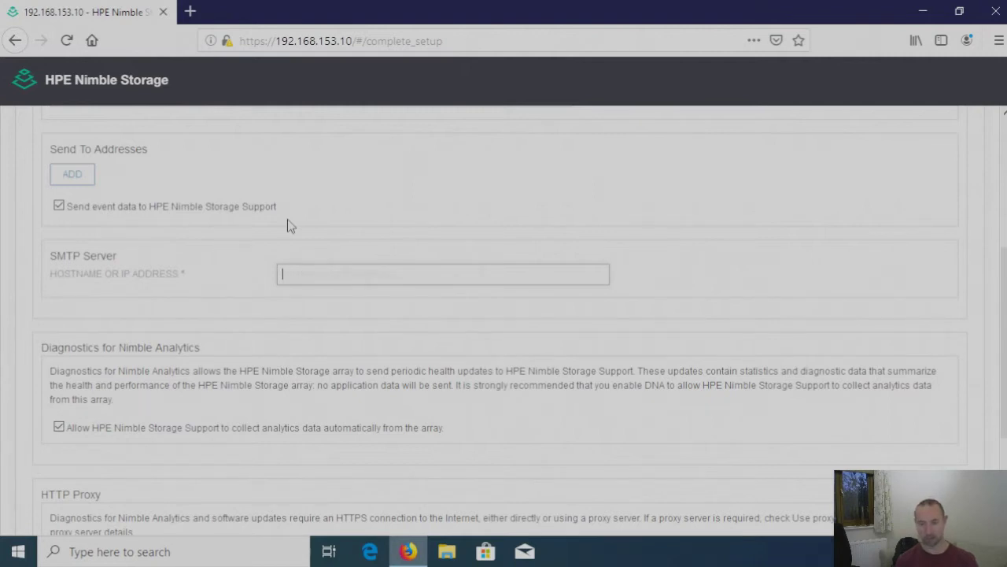
text(192.)
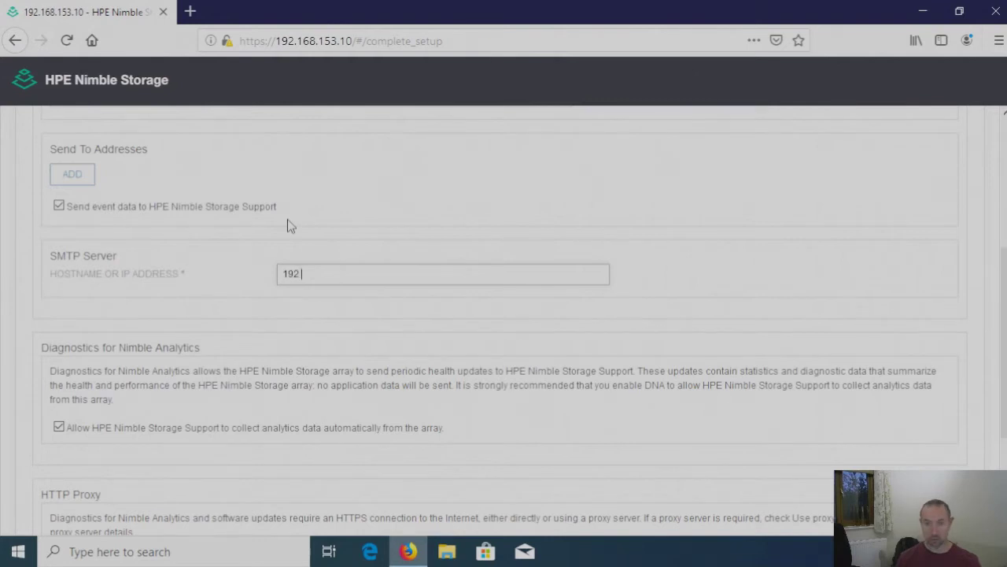
text(168.1)
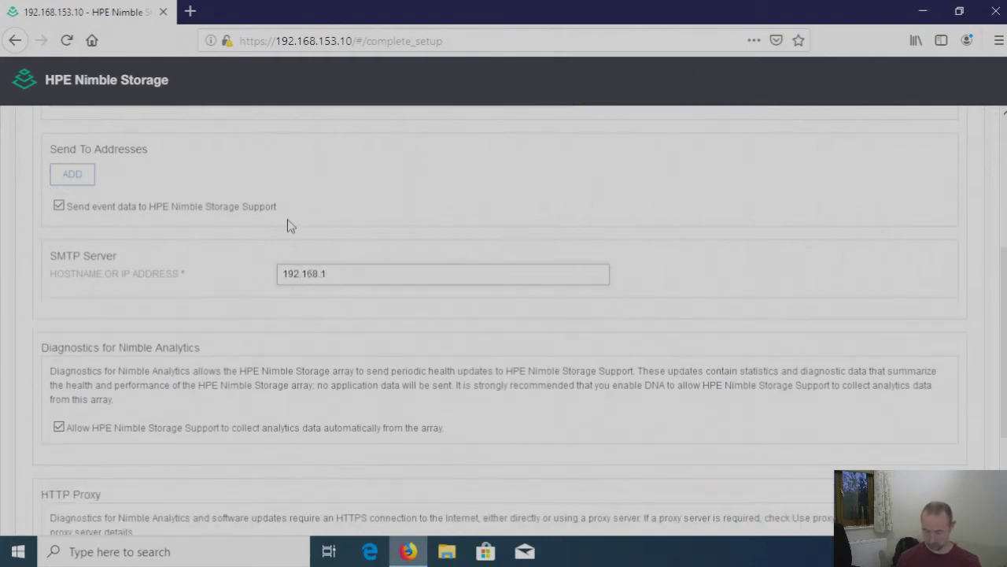
text(53.2)
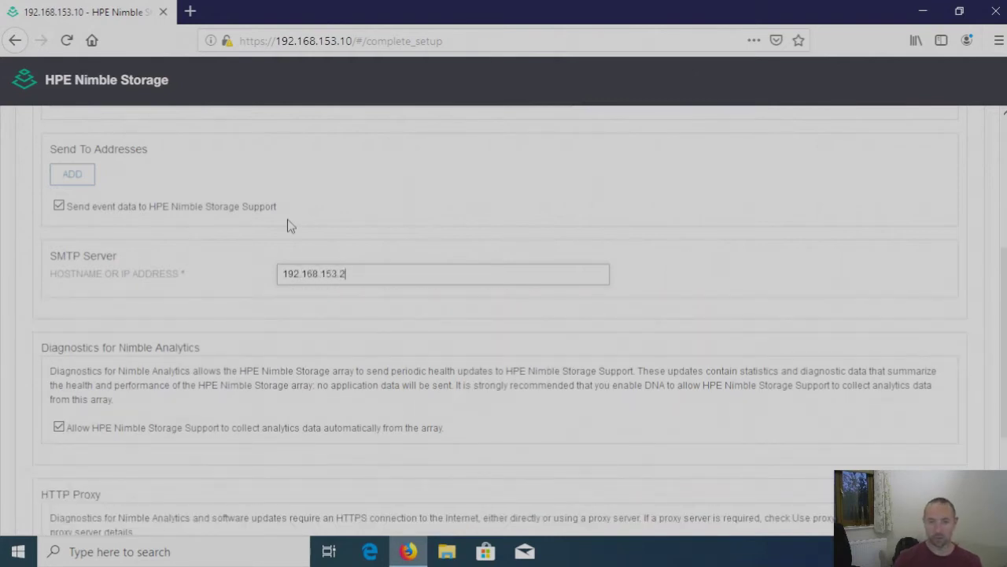
Review the event data option, the Diagnostics for Nimble Analytics setting and the HTTP proxy section of the support settings
scroll(299, 200, down, 3)
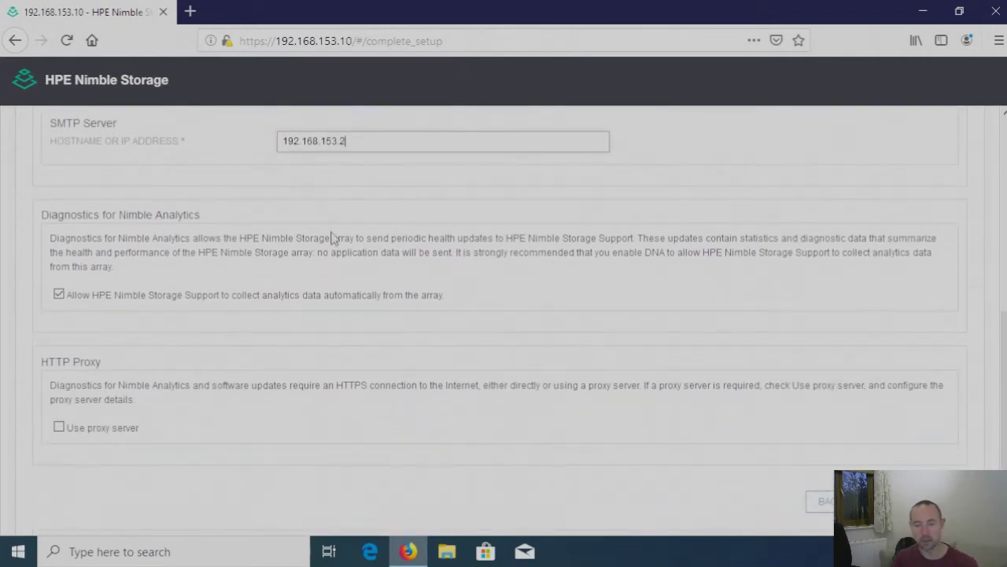
scroll(330, 218, down, 1)
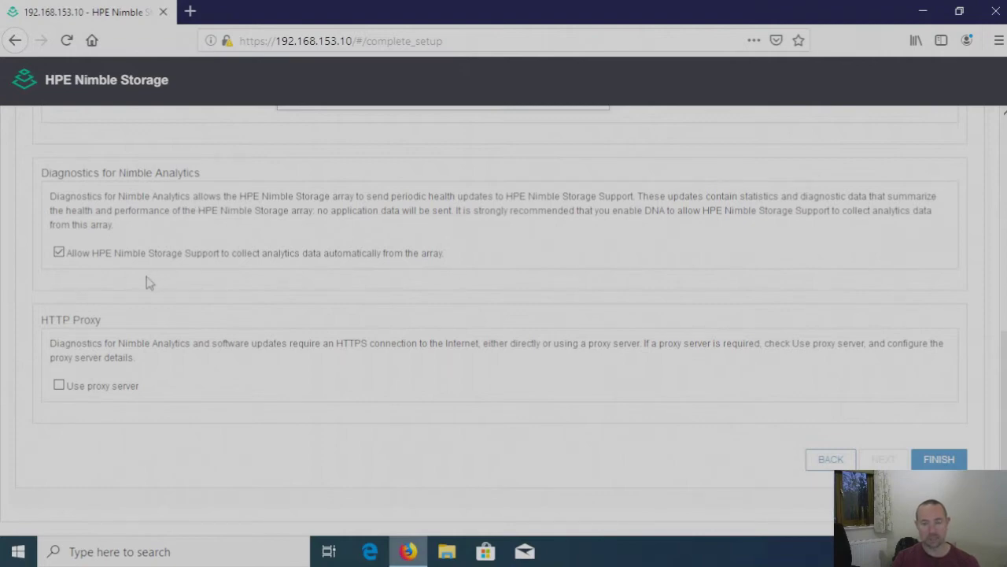
drag(108, 252, 454, 264)
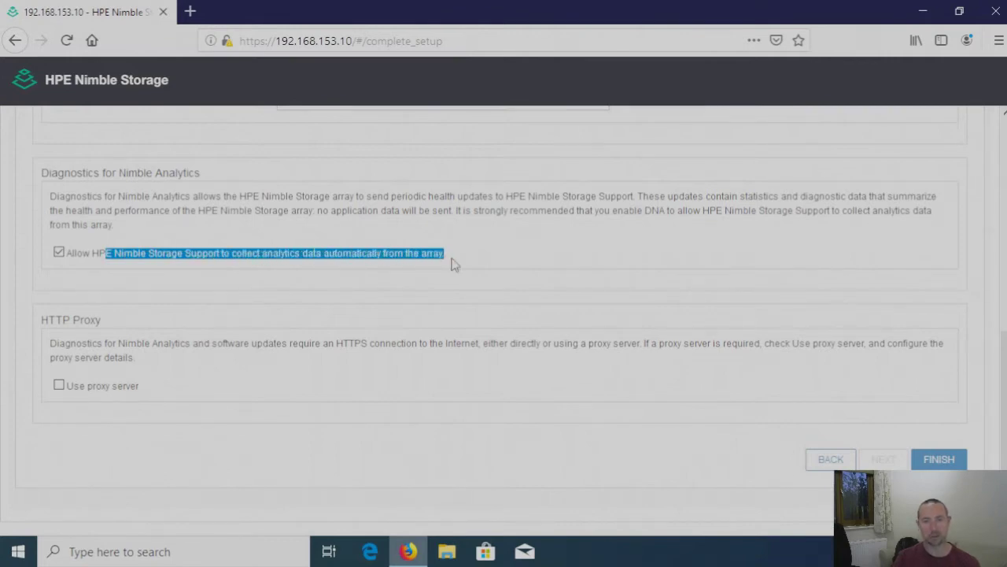
click(473, 261)
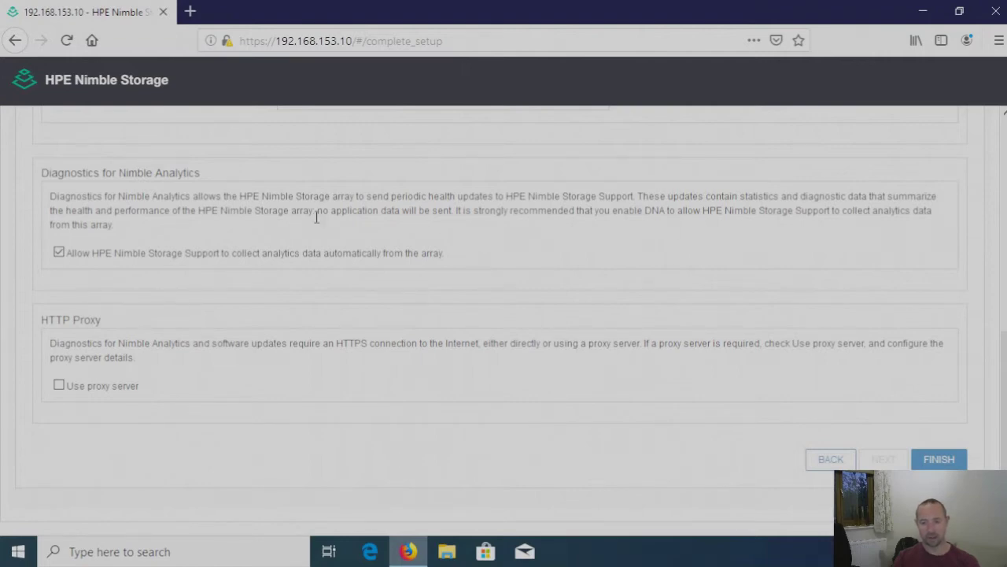
scroll(317, 247, up, 5)
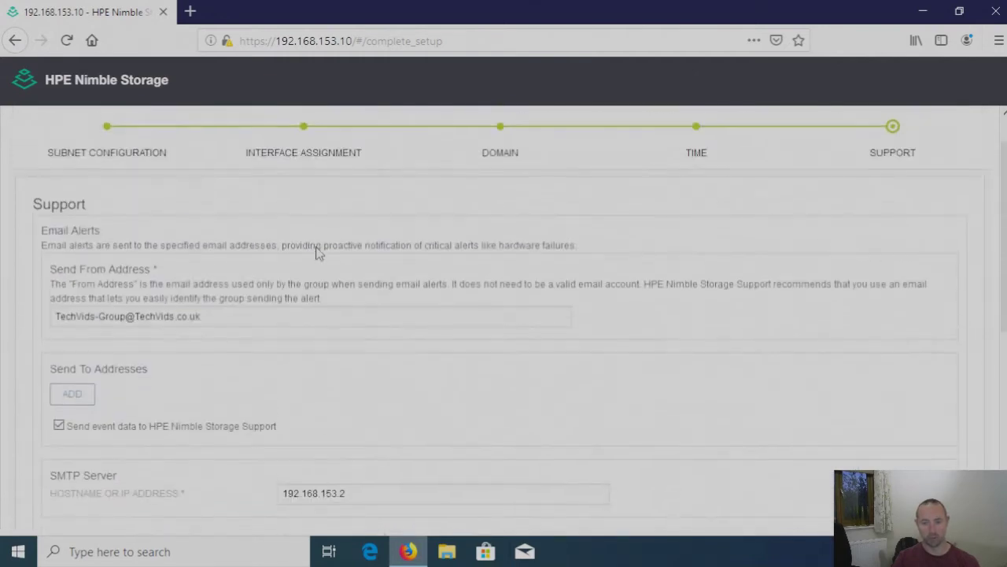
scroll(332, 275, down, 3)
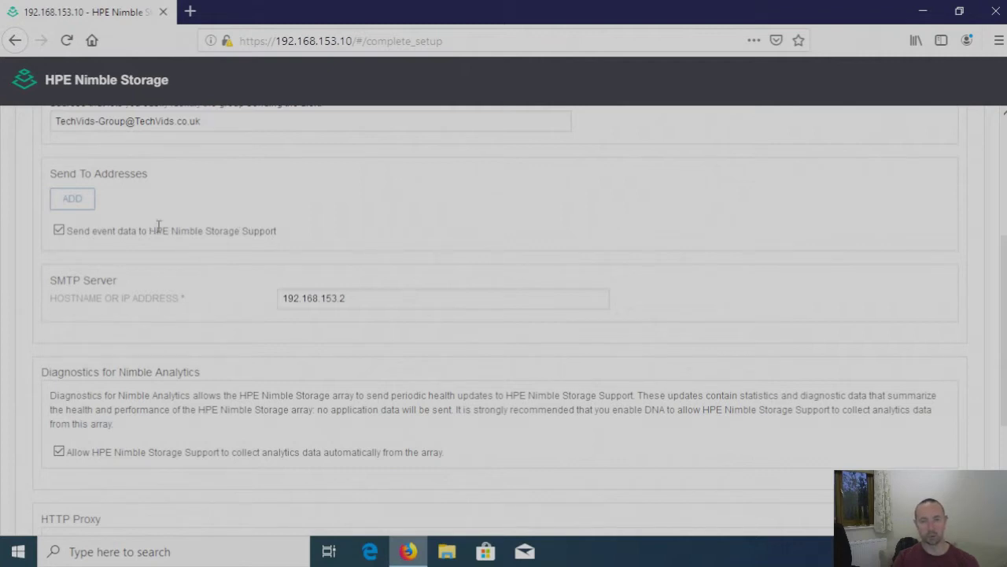
scroll(323, 232, down, 5)
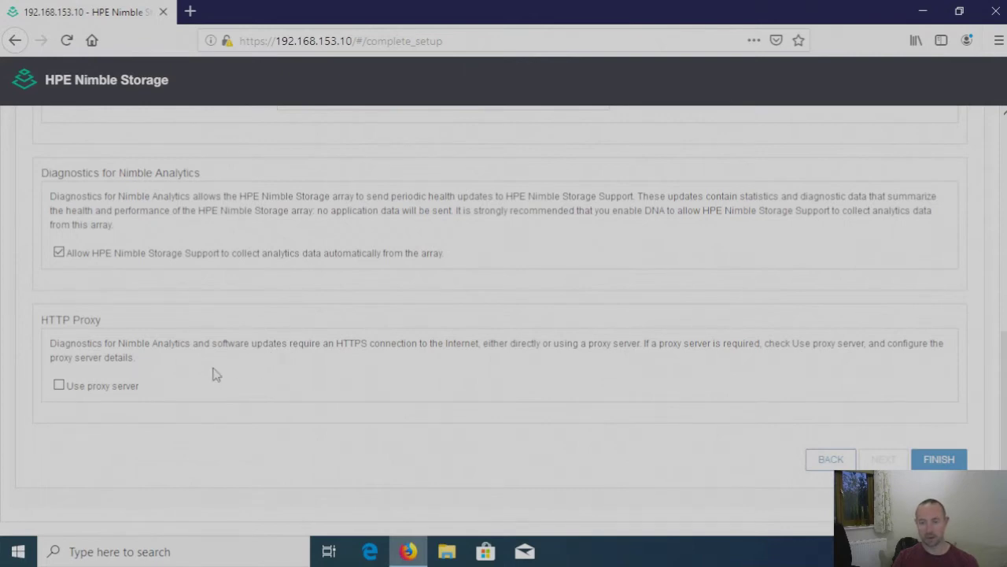
click(58, 385)
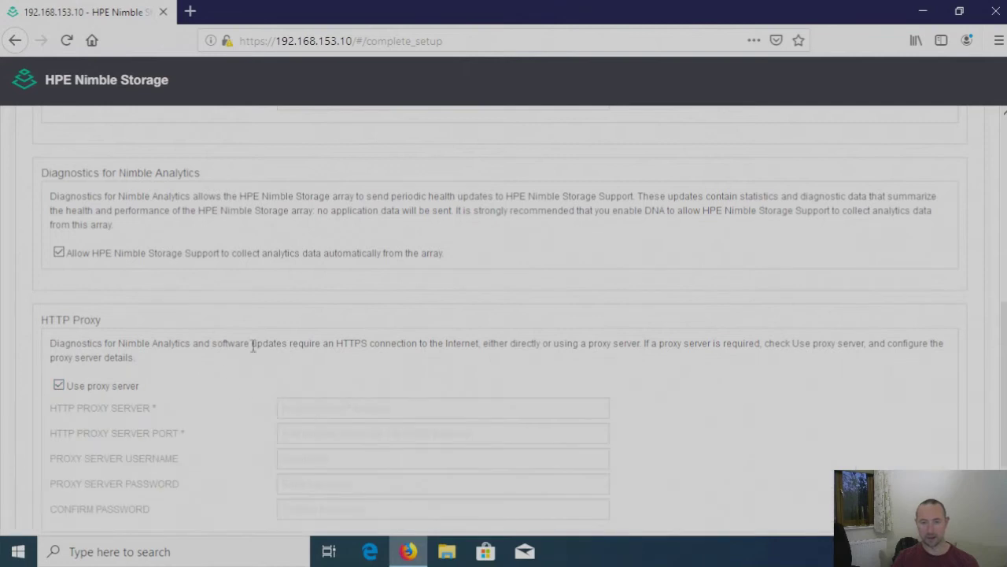
scroll(258, 329, down, 3)
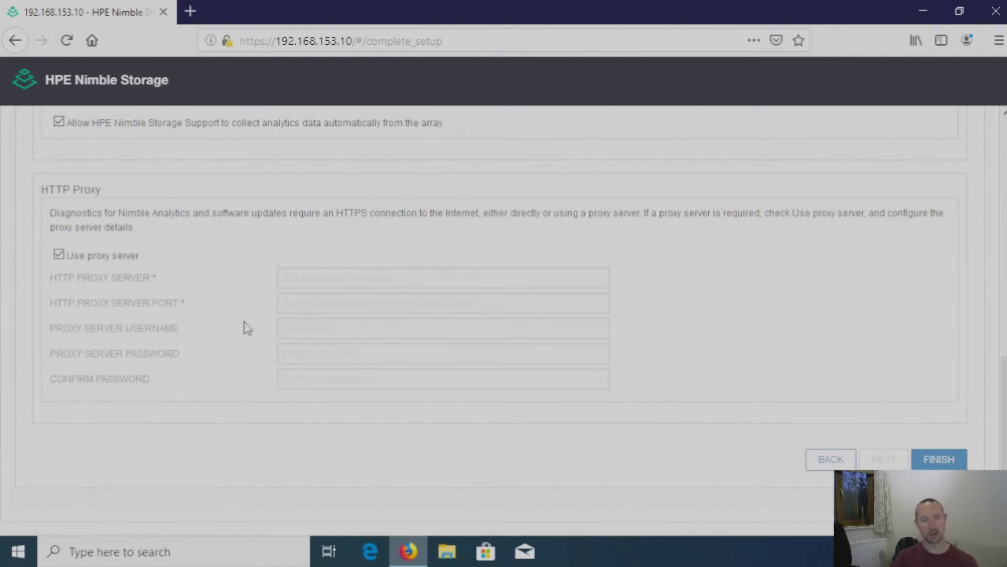
click(58, 254)
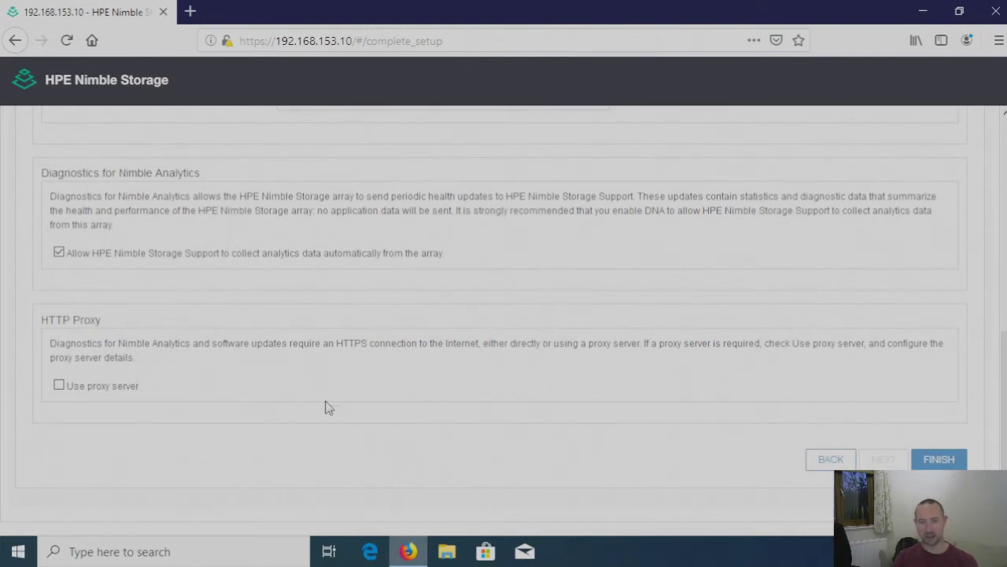
Finish the array setup without a proxy server and review the firewall ports required for outbound access
click(939, 461)
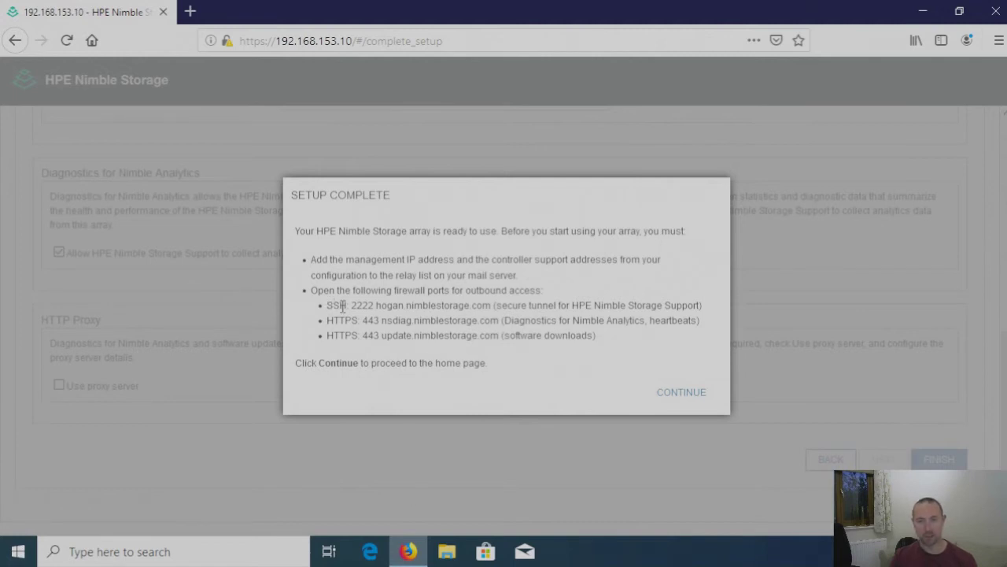
drag(330, 304, 489, 304)
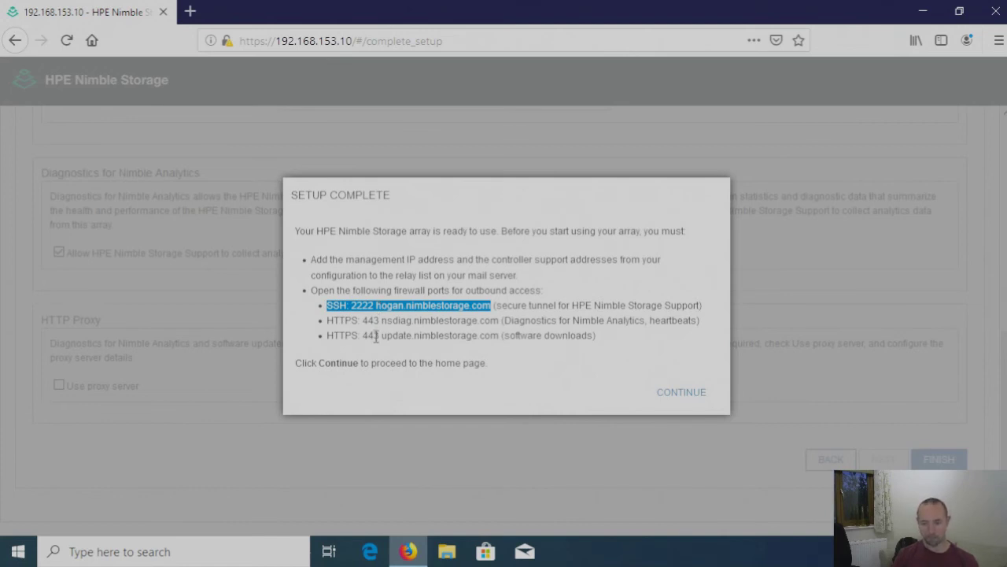
click(330, 326)
drag(329, 326, 627, 341)
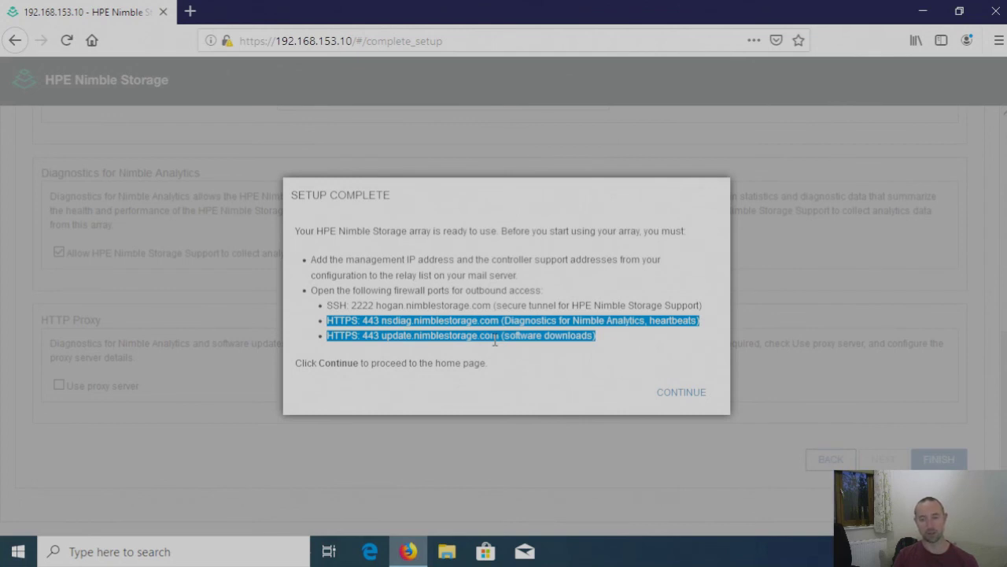
click(618, 345)
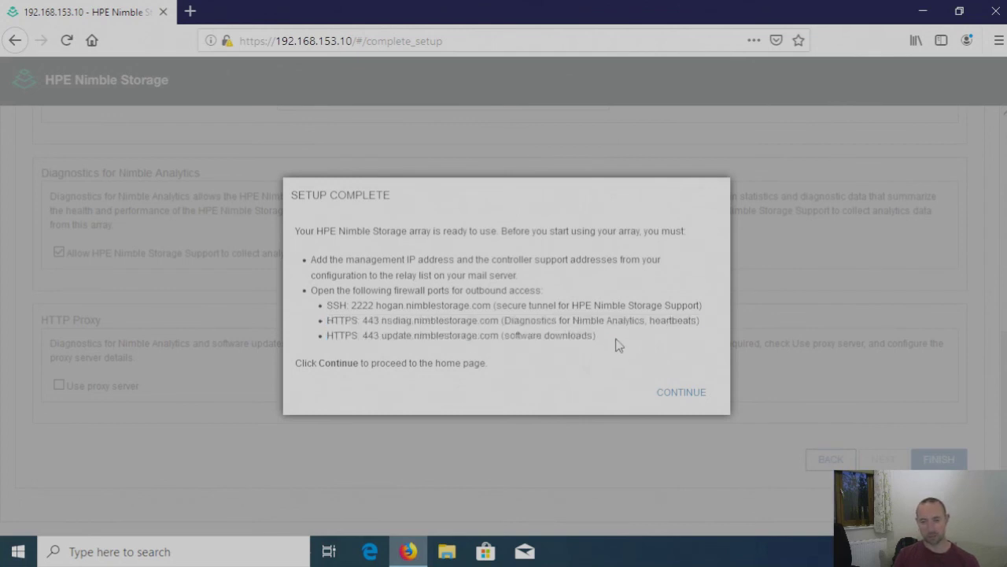
Continue to the array's home page and accept the risk of the self-signed certificate for 192.168.153.10
click(681, 393)
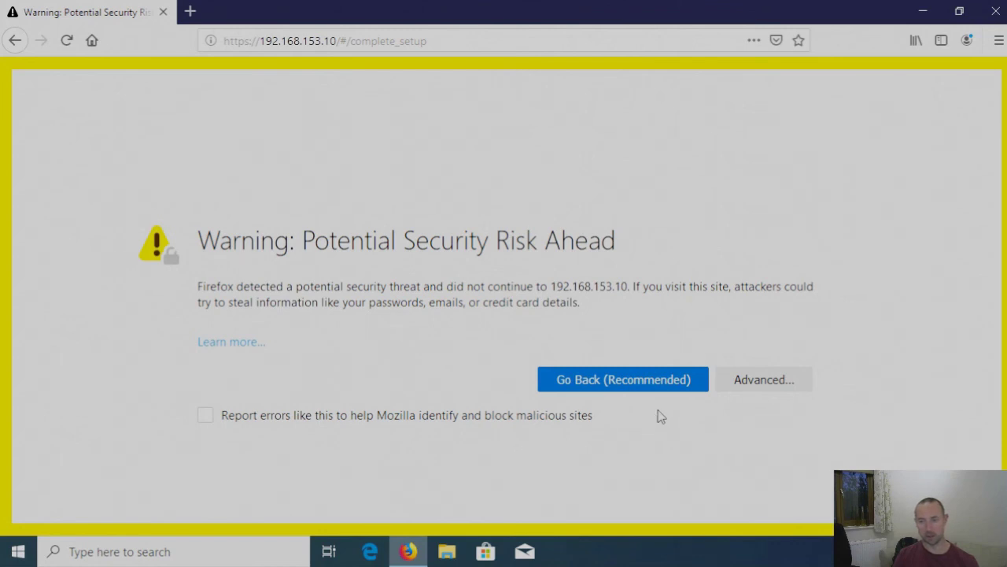
click(760, 380)
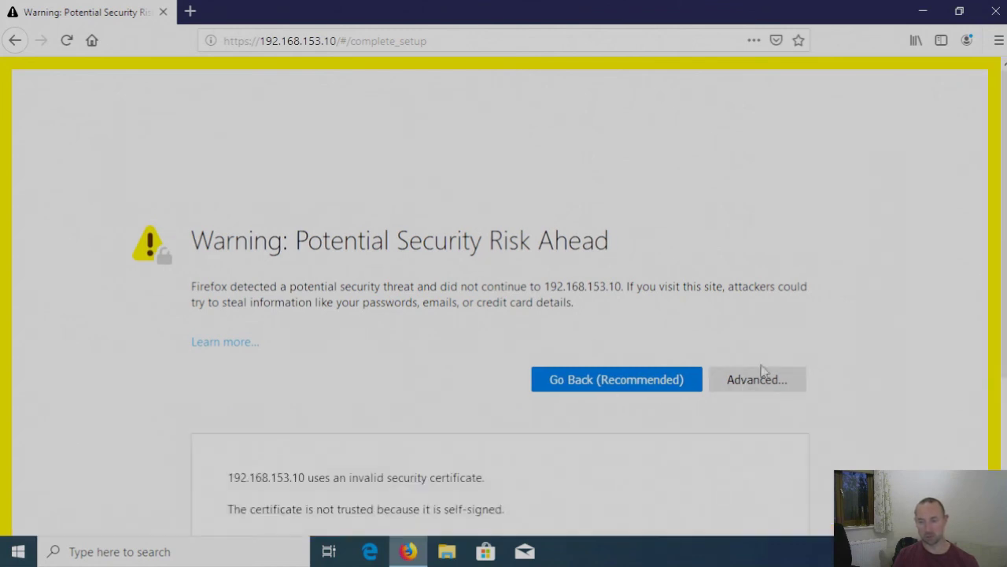
scroll(822, 352, down, 3)
click(724, 434)
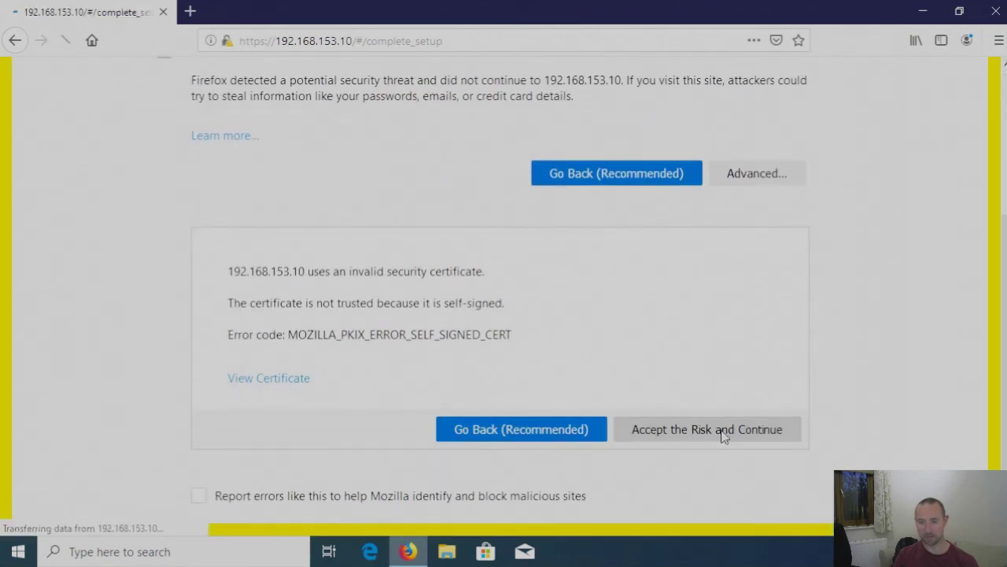